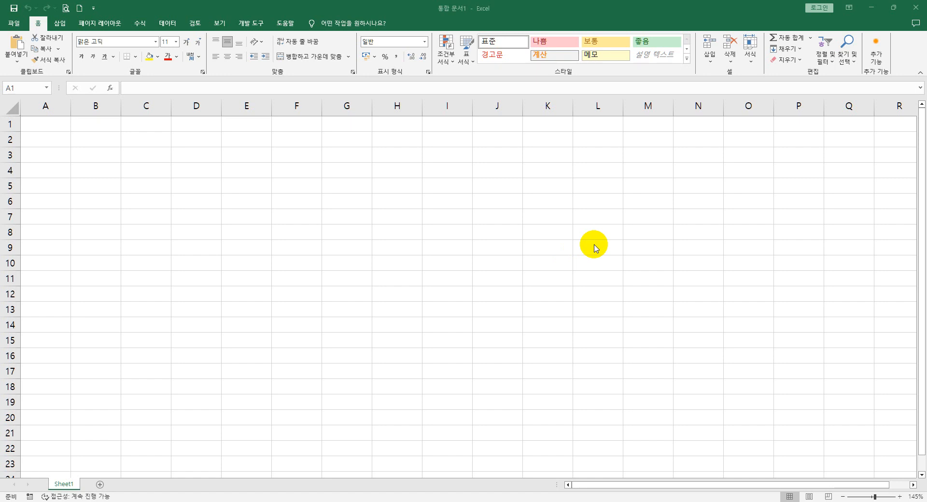
Enter the title "2024년 3월 일정표" in cell A1
{"action": "left_click", "coordinate": [242, 252]}
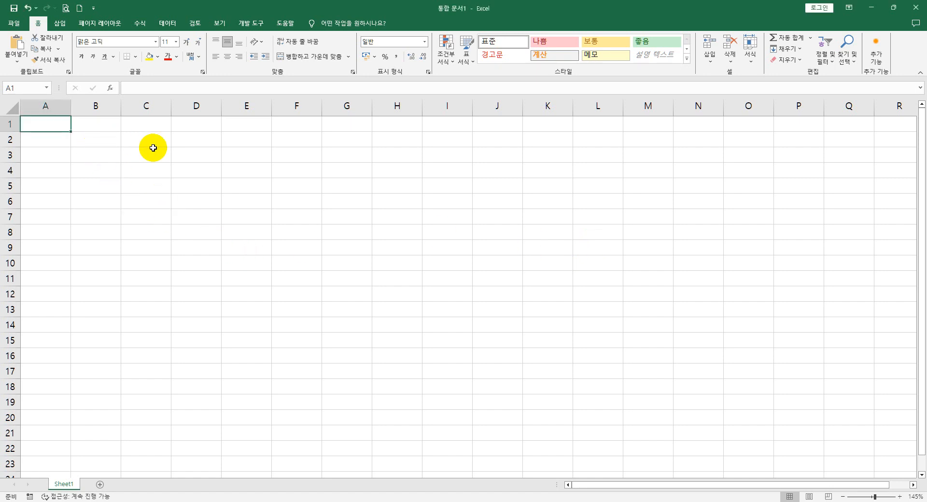
{"action": "type", "text": "202"}
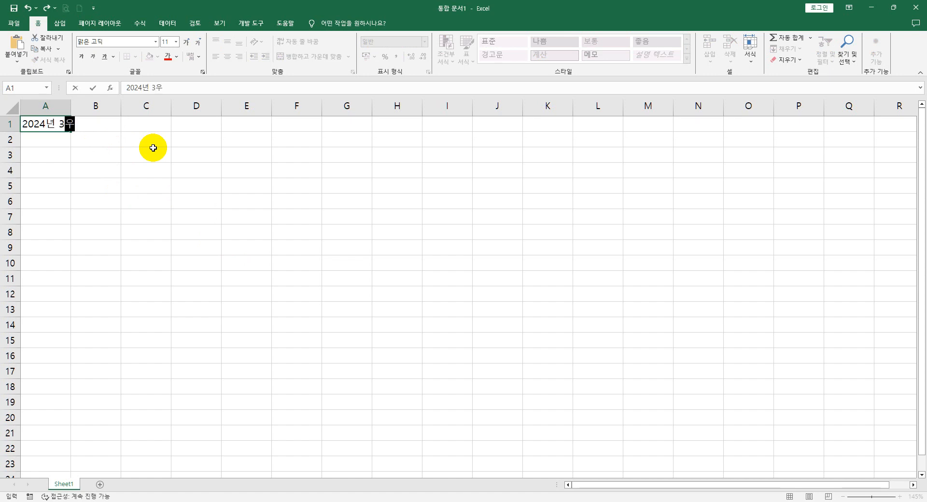
{"action": "type", "text": "4년 3월 일정표"}
{"action": "key", "text": "Return"}
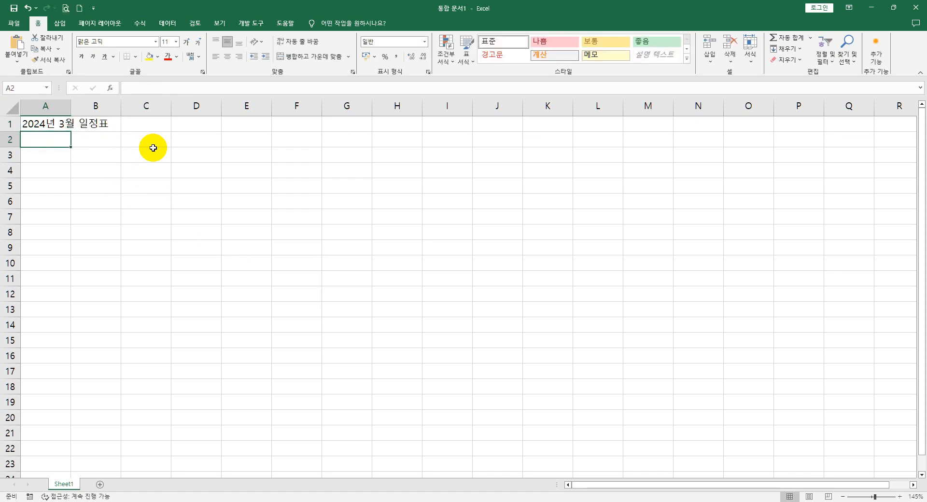
Enter 일 in A3 and autofill the weekday headers across to G3, ending with 토
{"action": "left_click", "coordinate": [138, 171]}
{"action": "left_click", "coordinate": [60, 157]}
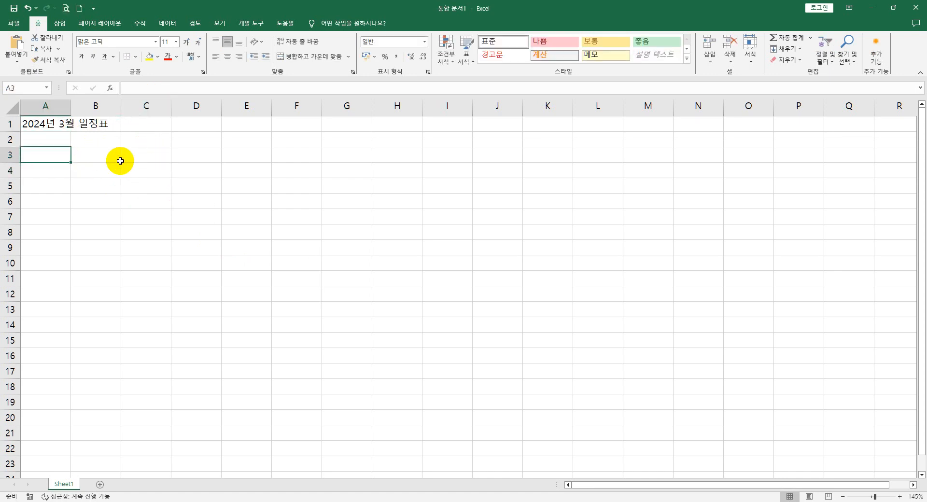
{"action": "type", "text": "일"}
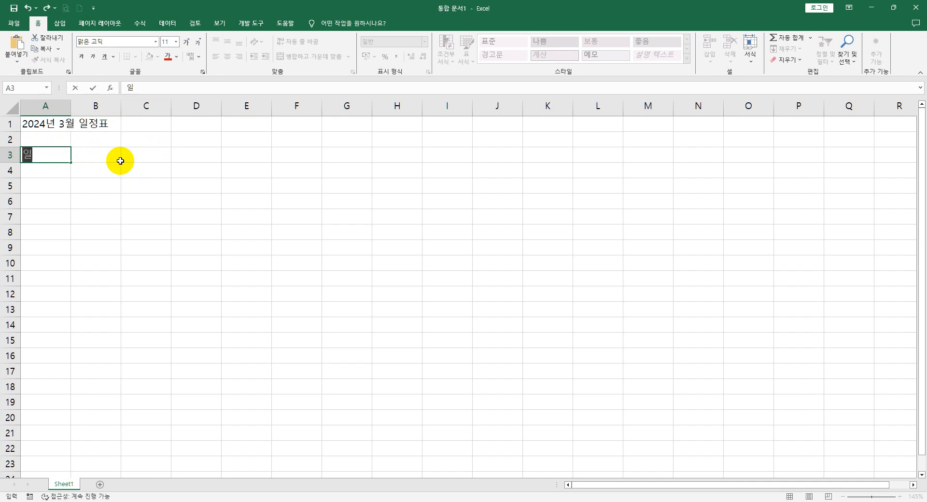
{"action": "key", "text": "Return"}
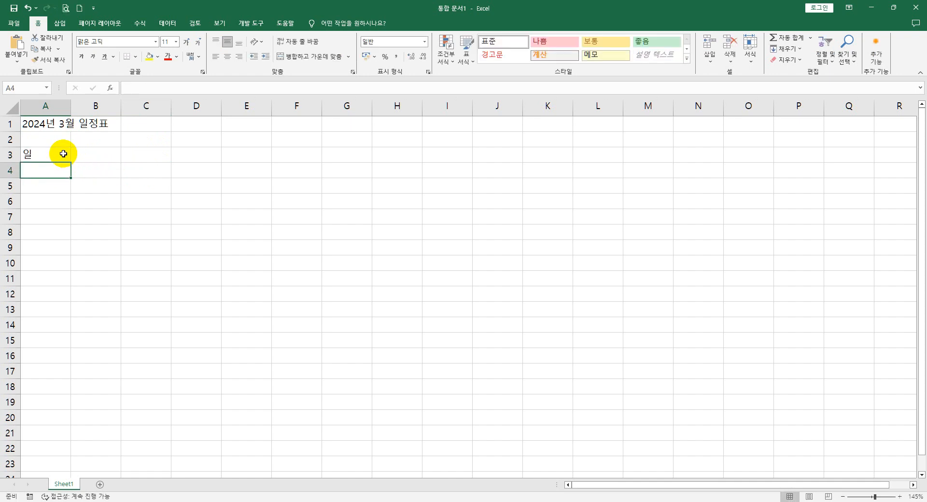
{"action": "left_click", "coordinate": [63, 153]}
{"action": "left_click_drag", "start_coordinate": [71, 163], "coordinate": [367, 161]}
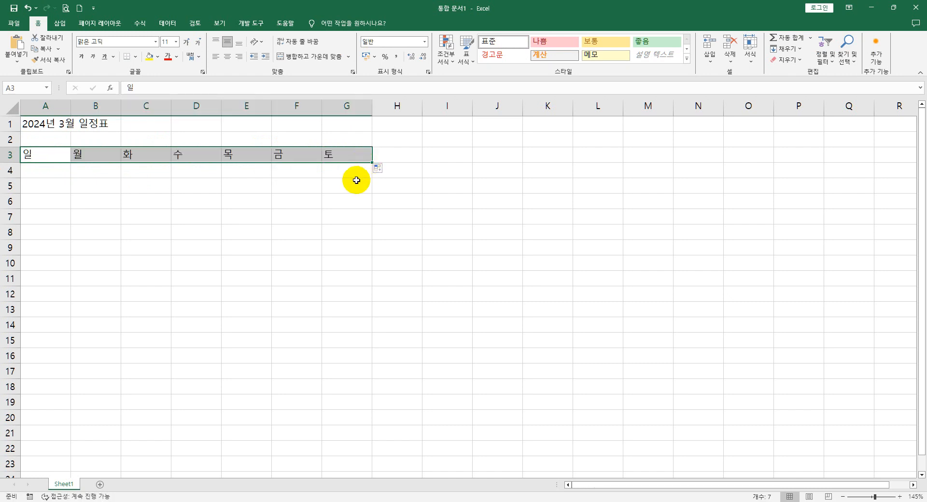
Try autofilling the text 가 from I3 down to I7, and clear those cells
{"action": "left_click", "coordinate": [460, 157]}
{"action": "type", "text": "가"}
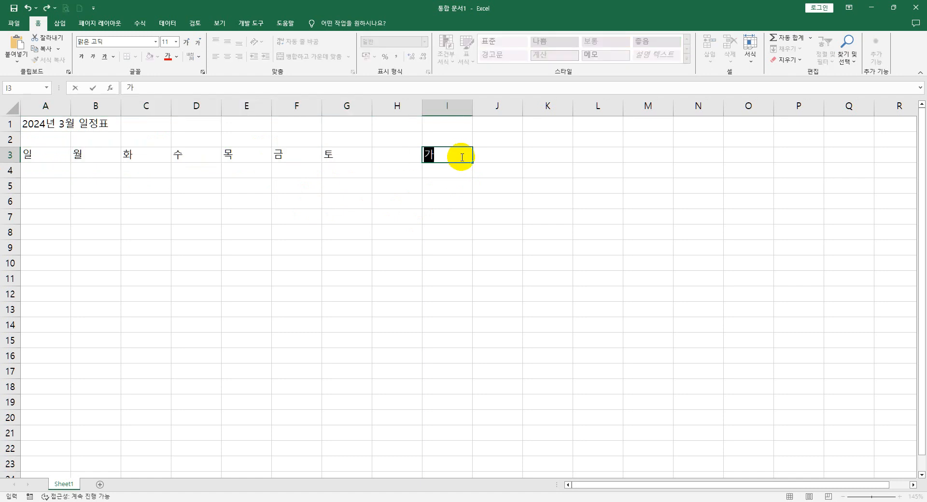
{"action": "key", "text": "Return"}
{"action": "left_click", "coordinate": [462, 157]}
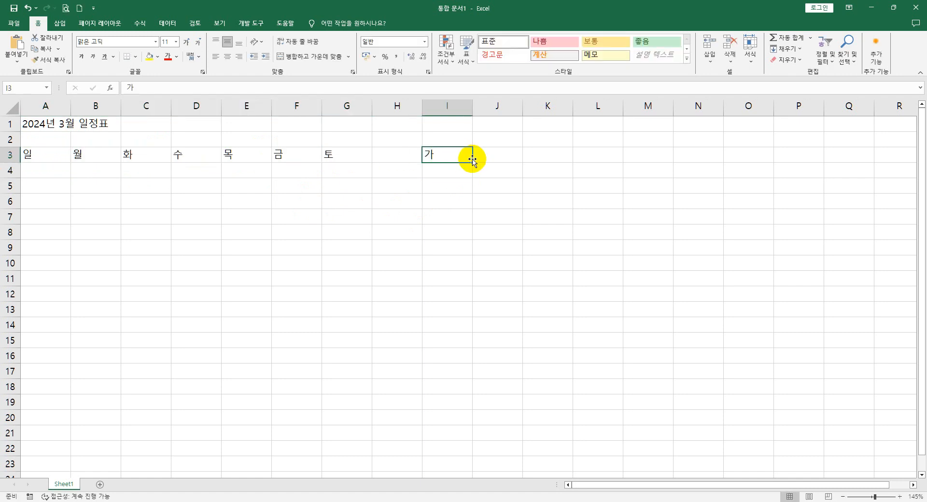
{"action": "left_click_drag", "start_coordinate": [472, 161], "coordinate": [486, 227]}
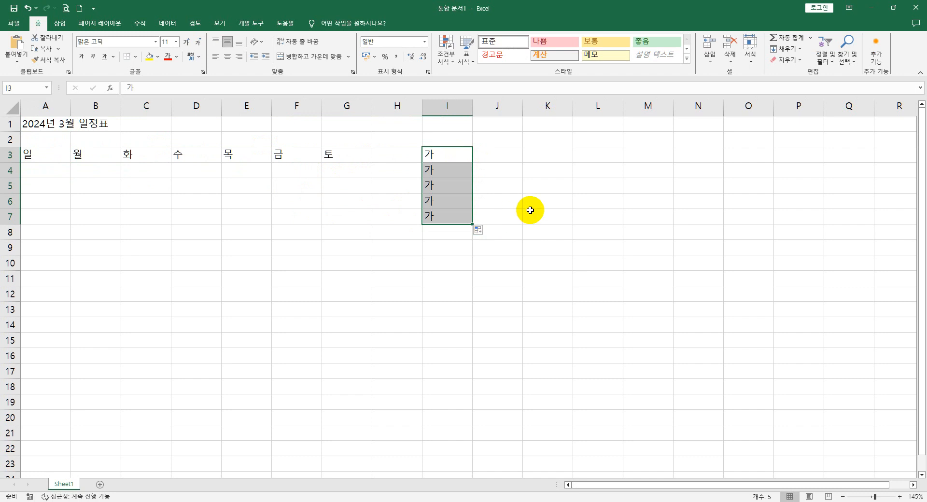
{"action": "key", "text": "Delete"}
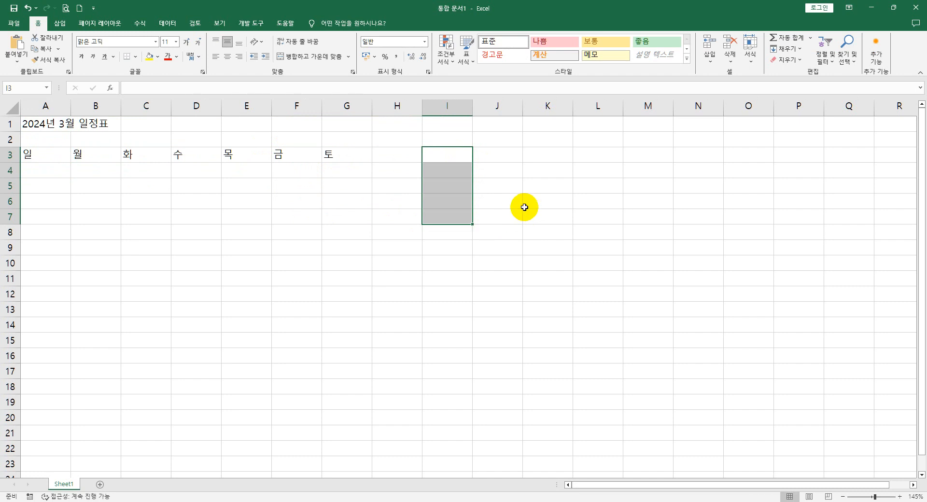
Select the weekday headers A3:G3 and open the custom lists editor from the advanced options
{"action": "left_click", "coordinate": [189, 247]}
{"action": "left_click_drag", "start_coordinate": [53, 151], "coordinate": [332, 151]}
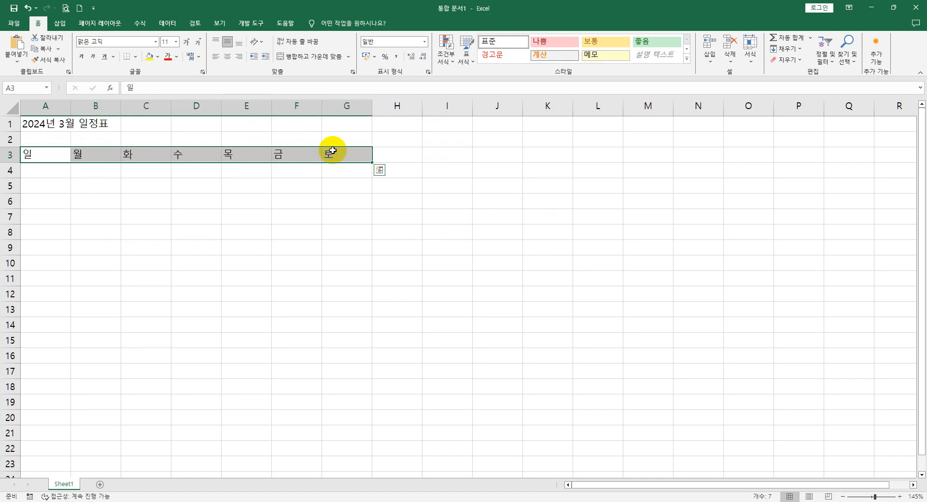
{"action": "left_click", "coordinate": [15, 23]}
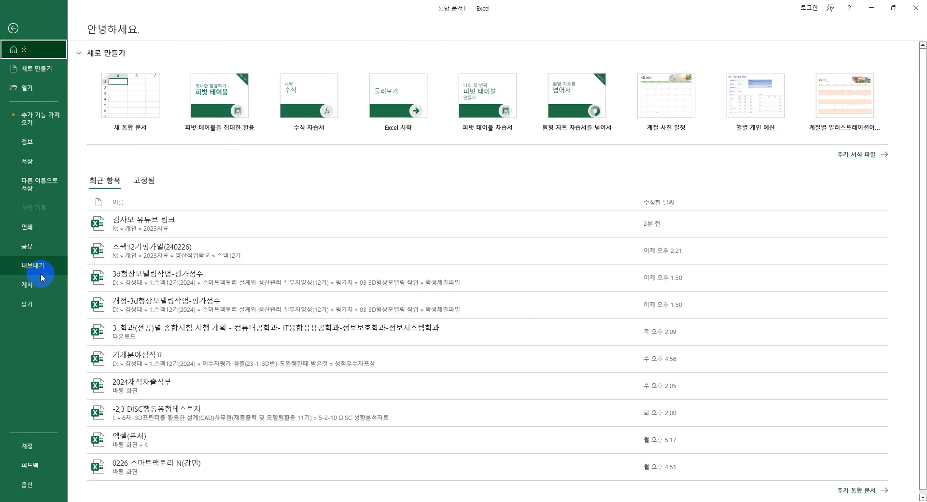
{"action": "left_click", "coordinate": [36, 489]}
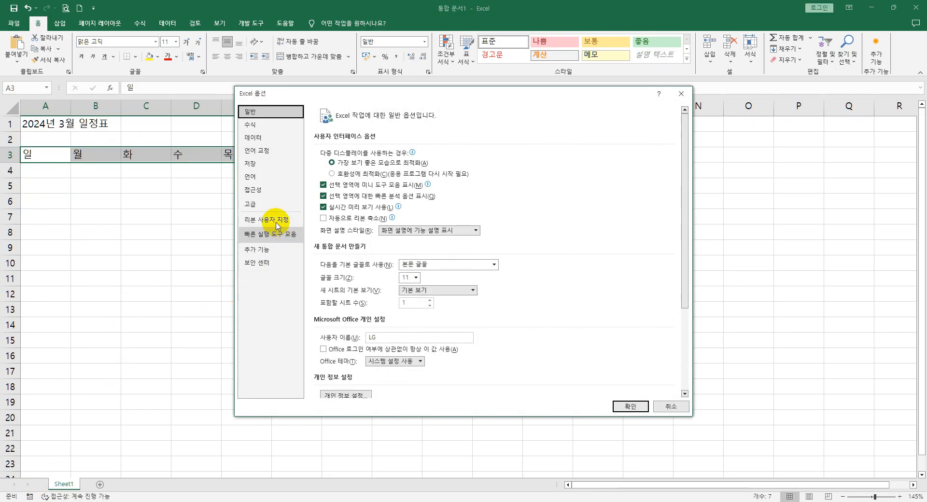
{"action": "left_click", "coordinate": [261, 206]}
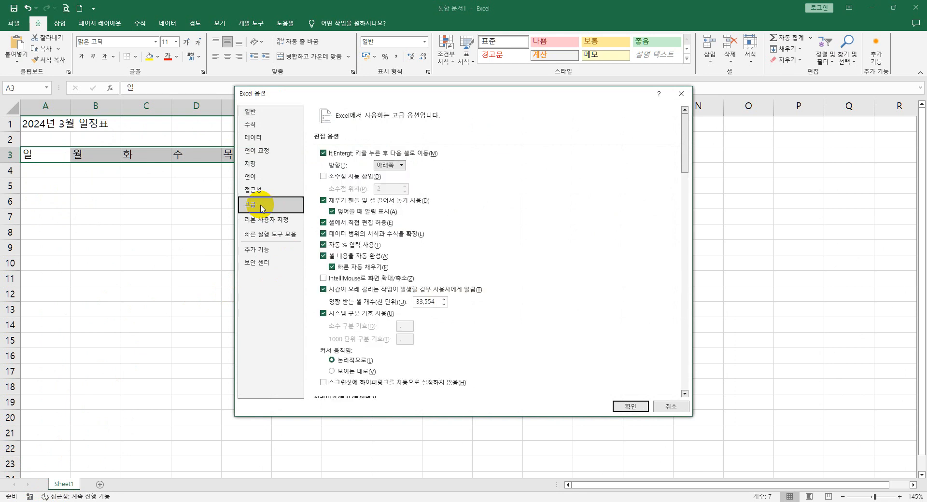
{"action": "left_click_drag", "start_coordinate": [688, 140], "coordinate": [621, 354]}
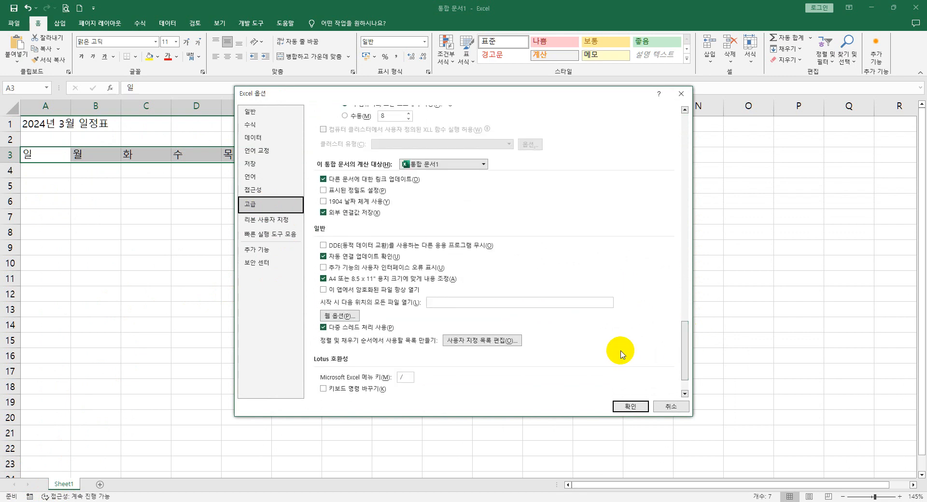
{"action": "left_click", "coordinate": [507, 341]}
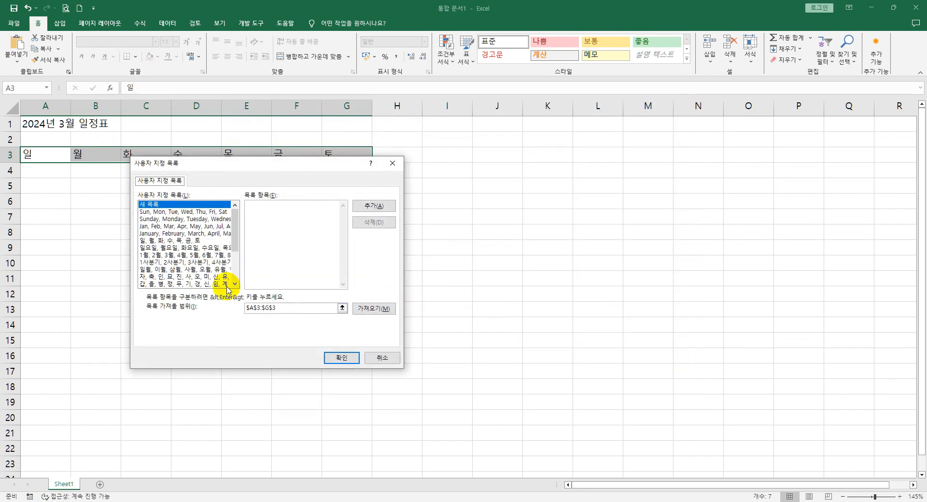
Examine the predefined custom lists of English weekdays and months and the Korean weekday list, and close the options
{"action": "left_click", "coordinate": [159, 212]}
{"action": "left_click", "coordinate": [158, 220]}
{"action": "left_click", "coordinate": [158, 227]}
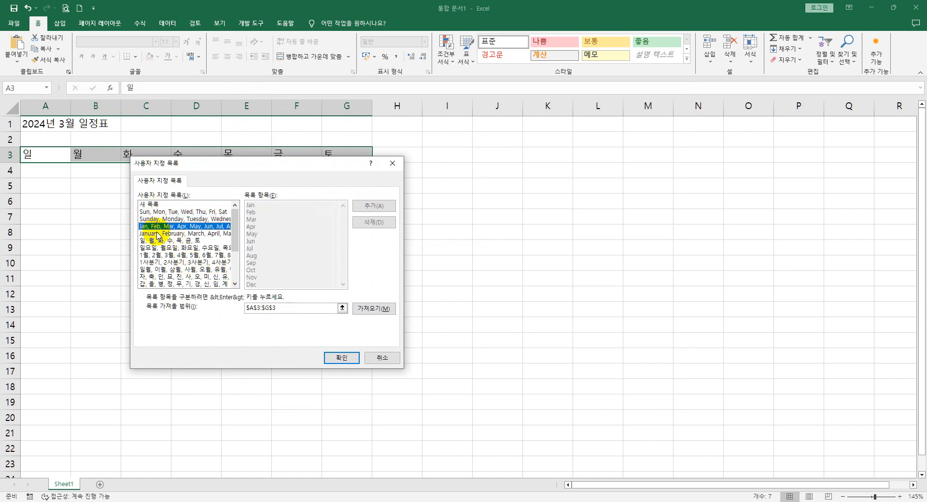
{"action": "left_click", "coordinate": [158, 234]}
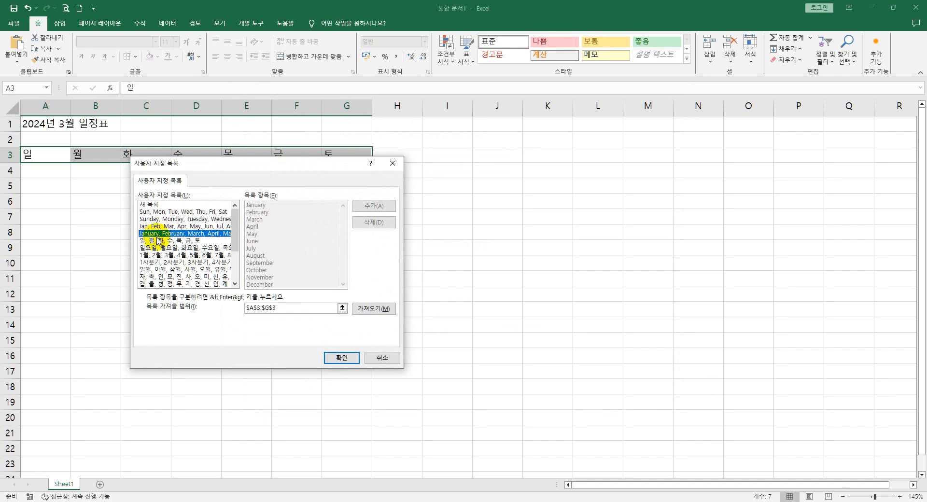
{"action": "left_click", "coordinate": [158, 241]}
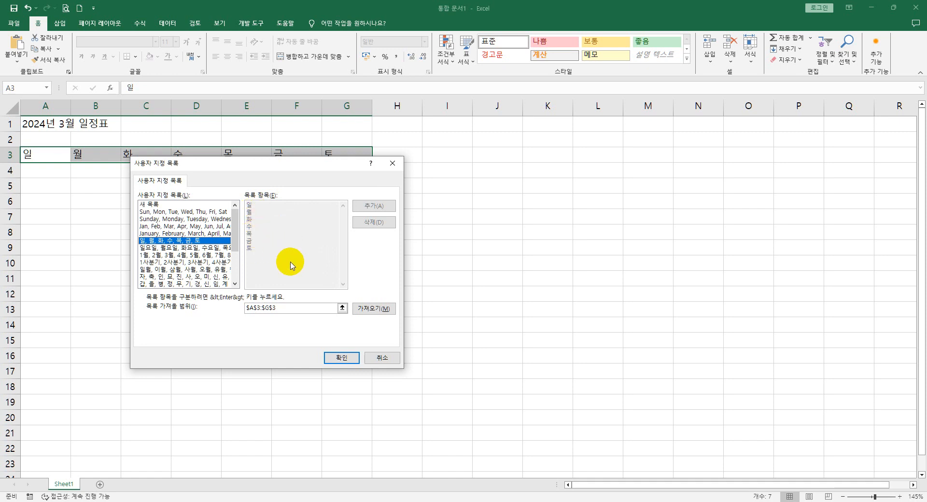
{"action": "left_click", "coordinate": [344, 359]}
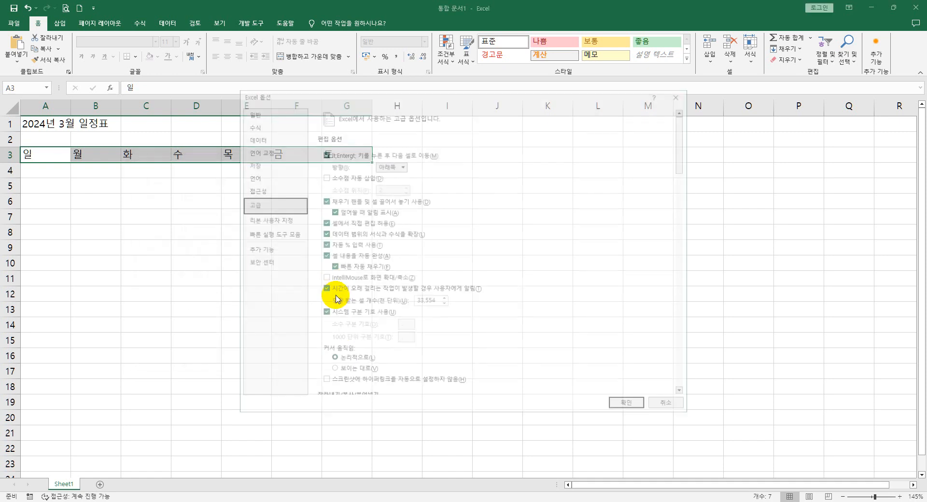
{"action": "left_click", "coordinate": [670, 408]}
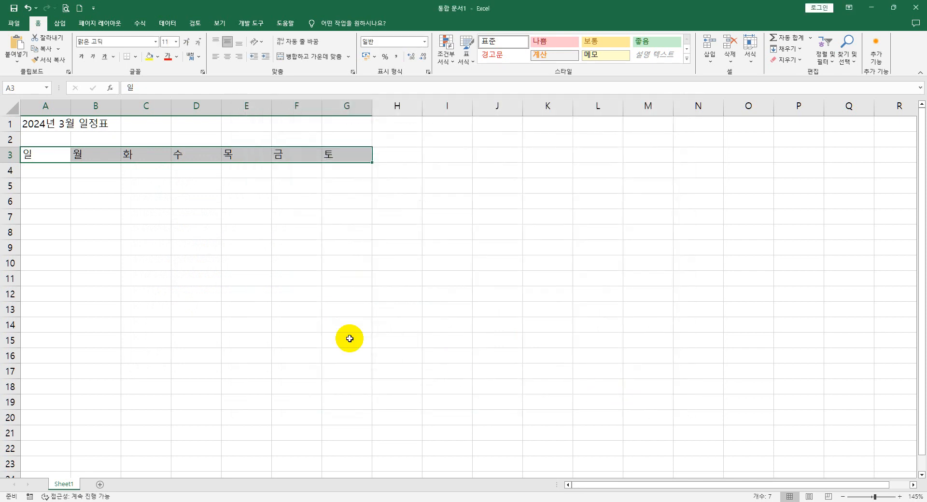
Enter the dates 1 and 2 under 금 and 토 in cells F4 and G4
{"action": "left_click", "coordinate": [246, 279]}
{"action": "left_click", "coordinate": [107, 199]}
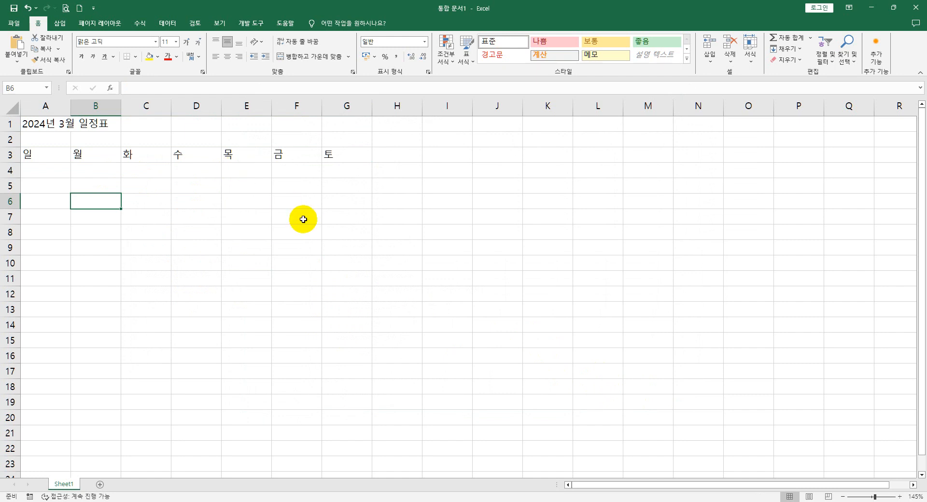
{"action": "mouse_move", "coordinate": [885, 501]}
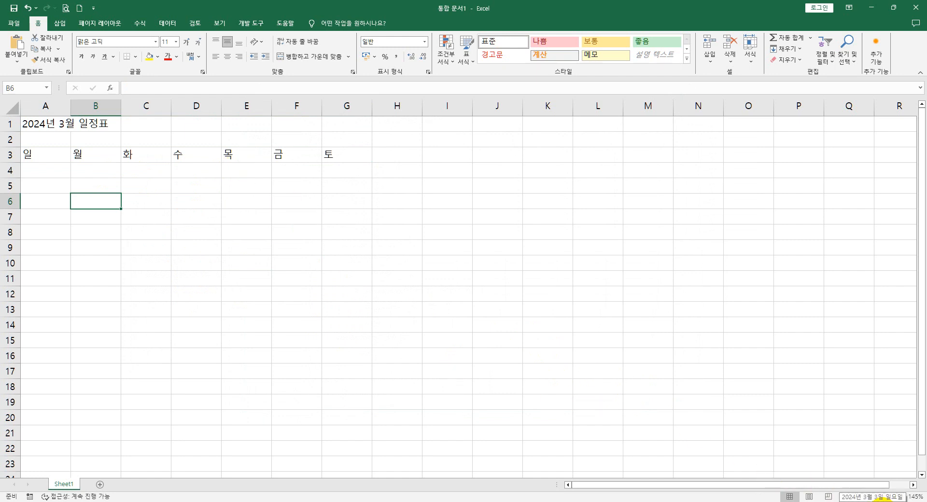
{"action": "left_click", "coordinate": [387, 248]}
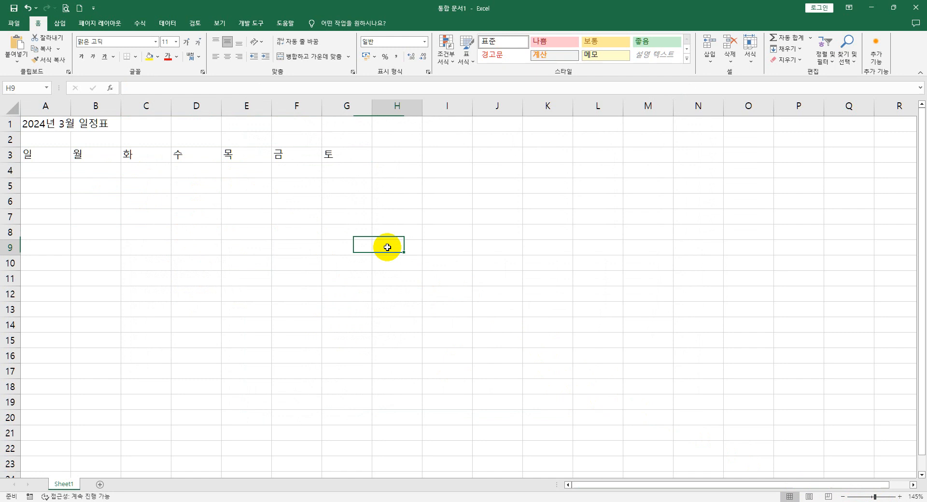
{"action": "left_click", "coordinate": [311, 172]}
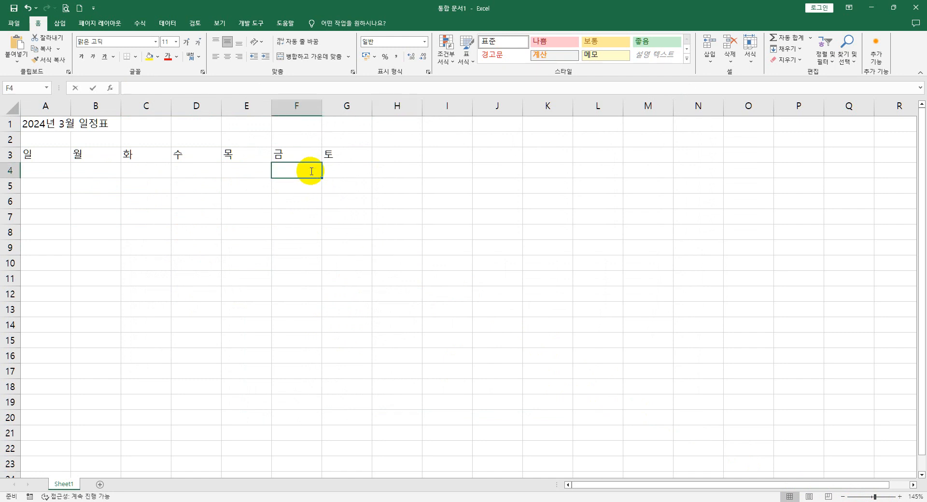
{"action": "type", "text": "1"}
{"action": "left_click", "coordinate": [337, 171]}
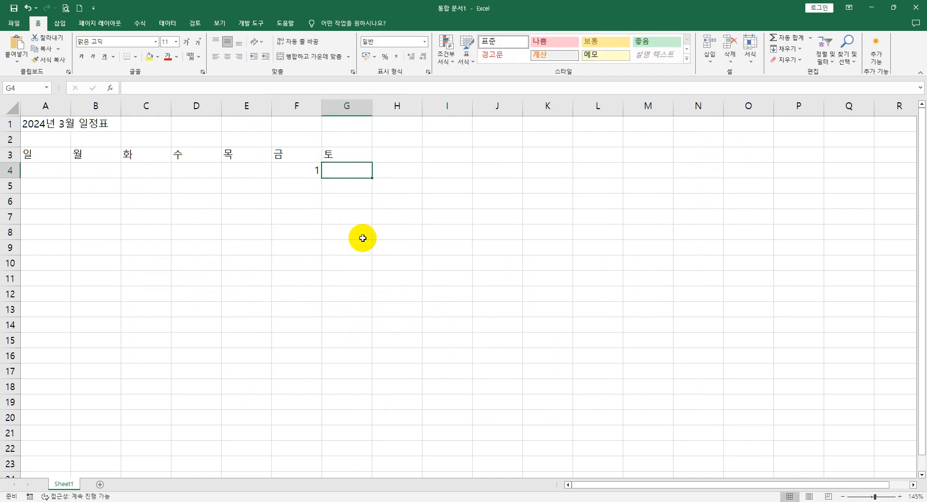
{"action": "type", "text": "2"}
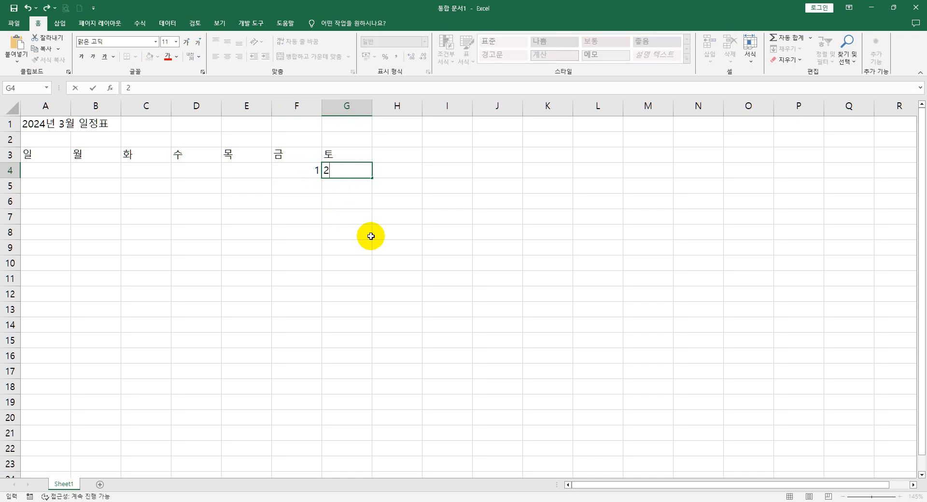
{"action": "left_click", "coordinate": [371, 236]}
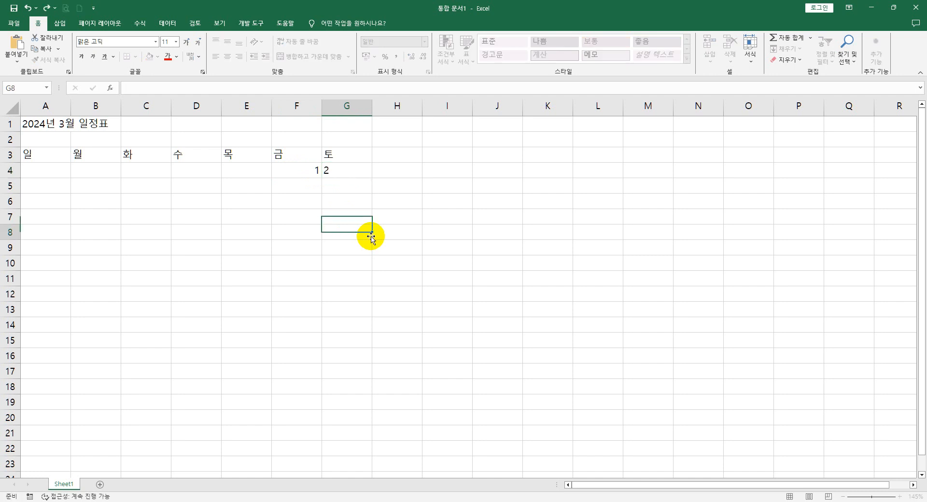
Enter the second-week dates 8 and 9 in cells F5 and G5
{"action": "left_click", "coordinate": [306, 169]}
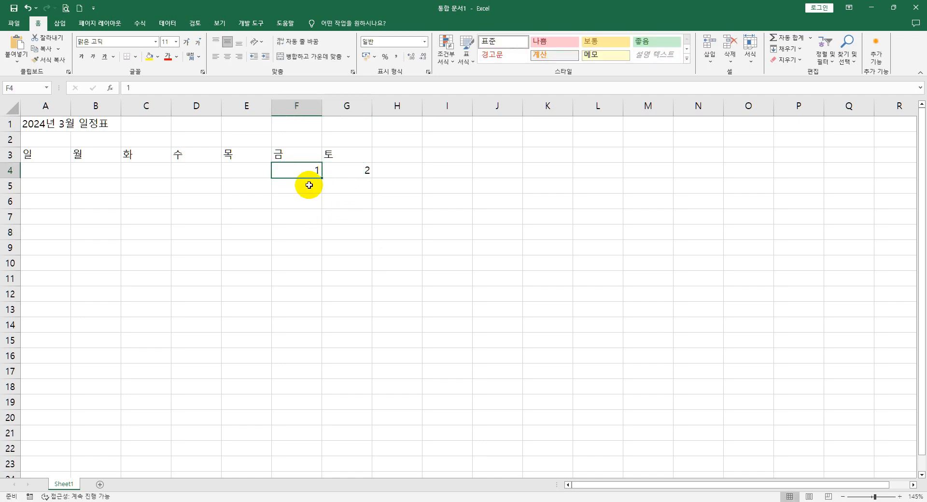
{"action": "left_click", "coordinate": [309, 185]}
{"action": "type", "text": "8"}
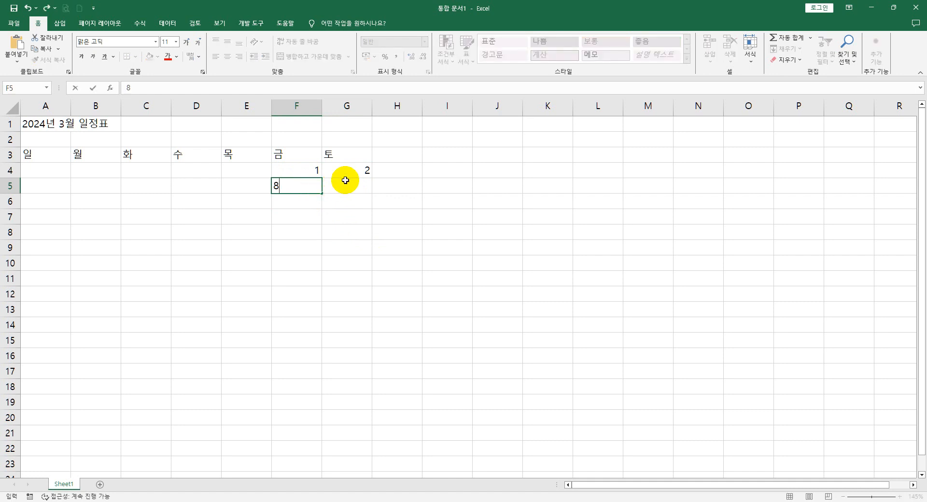
{"action": "left_click", "coordinate": [355, 184]}
{"action": "type", "text": "9"}
{"action": "left_click", "coordinate": [413, 201]}
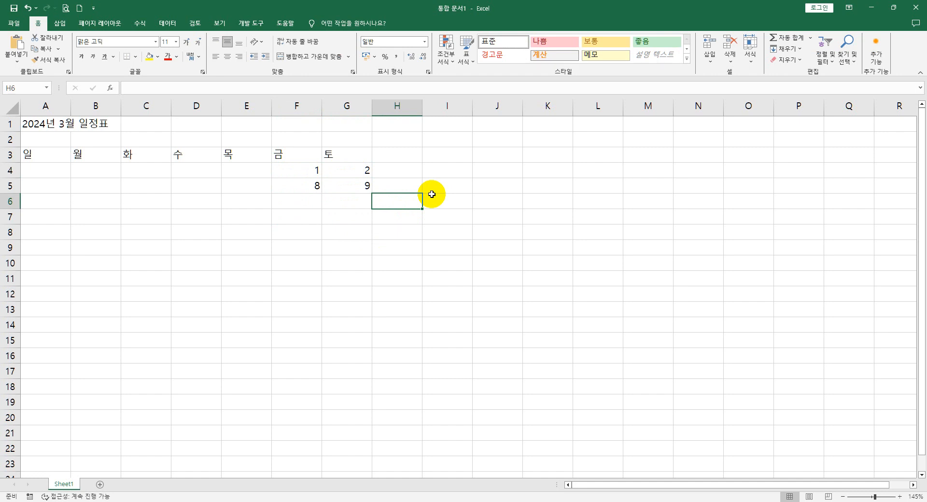
Select the date block F4:G5 and autofill its series backward to column A
{"action": "left_click_drag", "start_coordinate": [306, 169], "coordinate": [341, 183]}
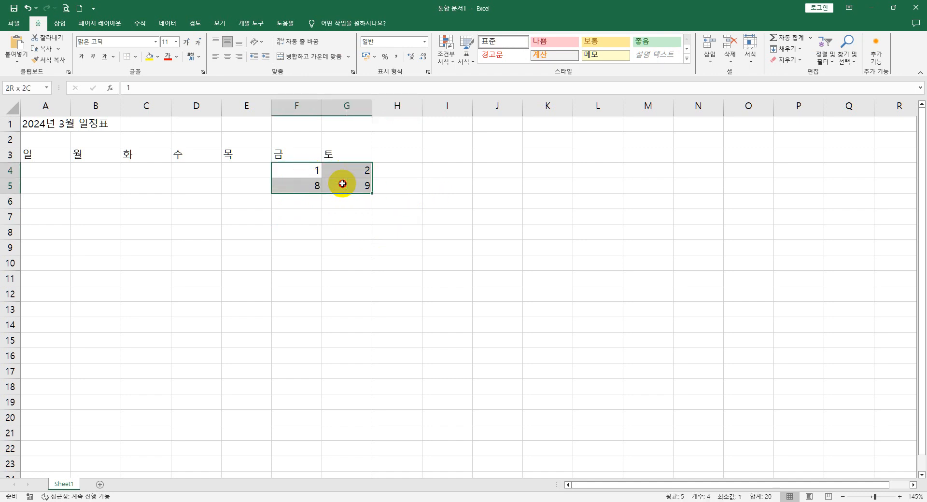
{"action": "left_click", "coordinate": [345, 203]}
{"action": "left_click", "coordinate": [308, 172]}
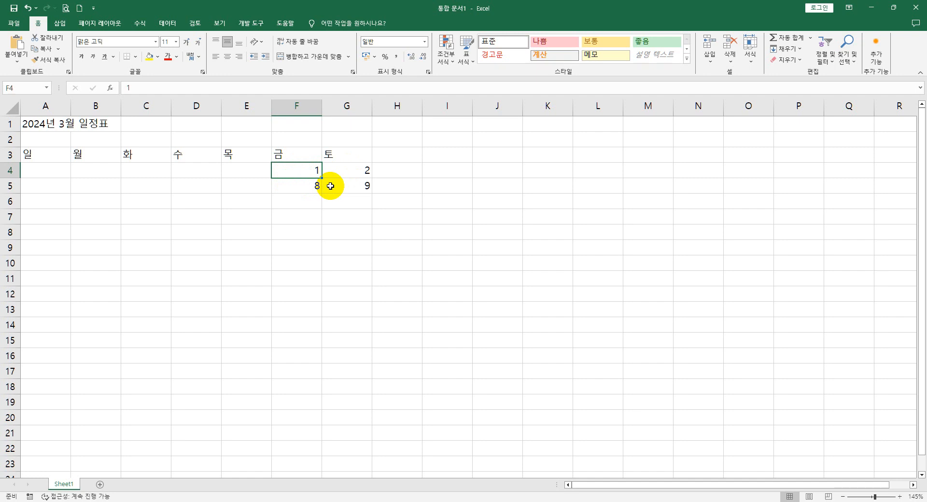
{"action": "mouse_move", "coordinate": [304, 172]}
{"action": "left_mouse_down"}
{"action": "mouse_move", "coordinate": [372, 194]}
{"action": "mouse_move", "coordinate": [31, 193]}
{"action": "left_mouse_up"}
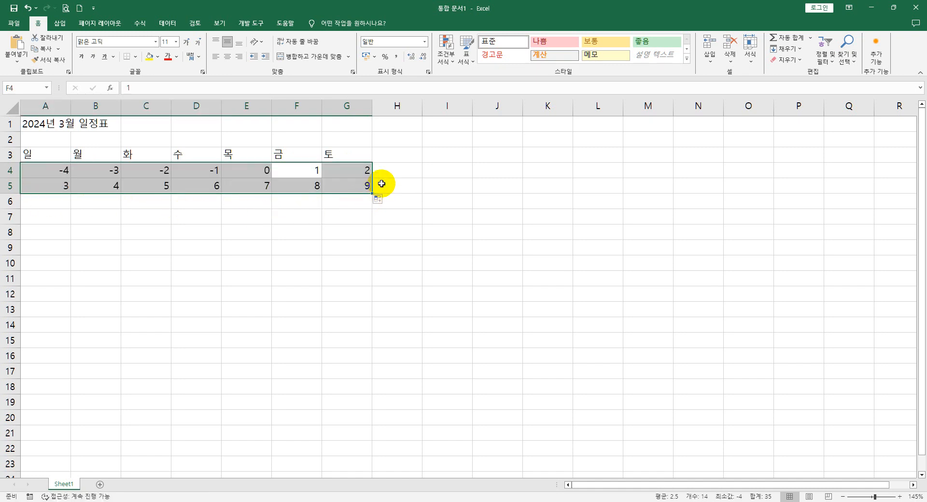
Select the two date rows A4:G5 and autofill their series down through row 9
{"action": "mouse_move", "coordinate": [307, 171]}
{"action": "left_mouse_down"}
{"action": "mouse_move", "coordinate": [365, 172]}
{"action": "mouse_move", "coordinate": [310, 171]}
{"action": "left_mouse_up"}
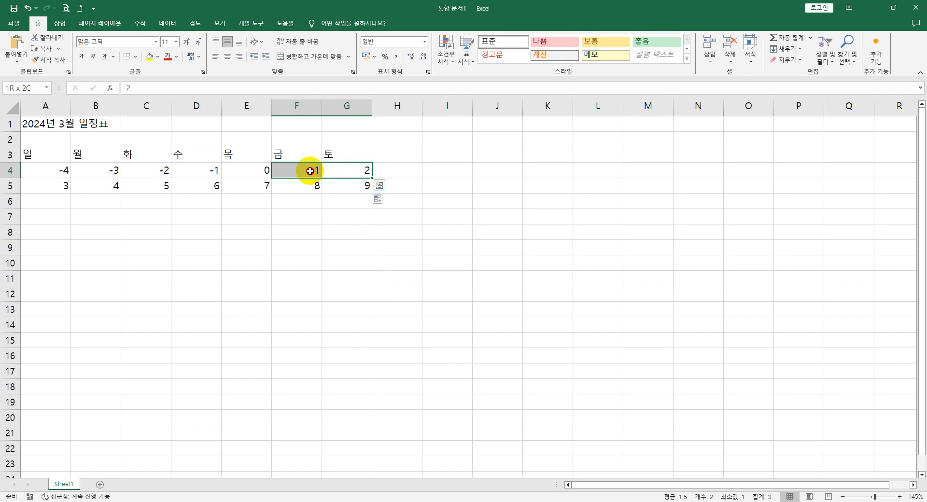
{"action": "left_click_drag", "start_coordinate": [308, 169], "coordinate": [346, 173]}
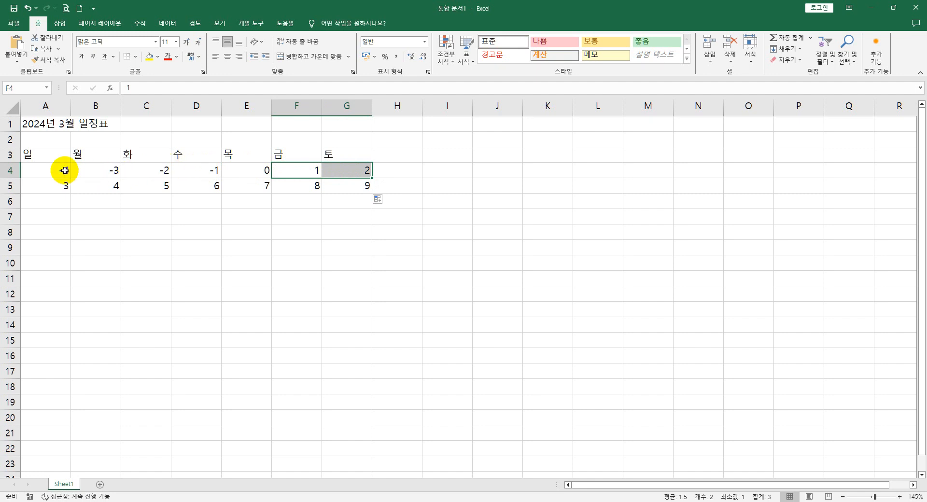
{"action": "left_click", "coordinate": [313, 202]}
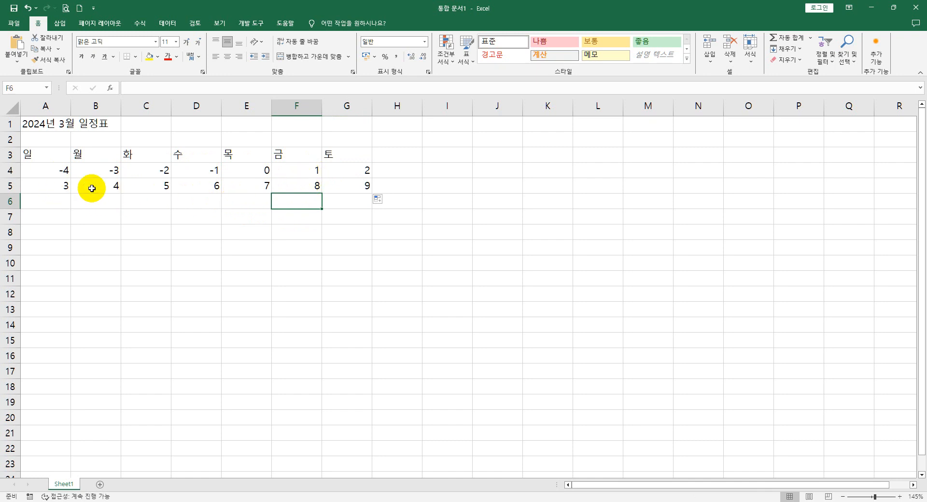
{"action": "left_click_drag", "start_coordinate": [58, 170], "coordinate": [348, 186]}
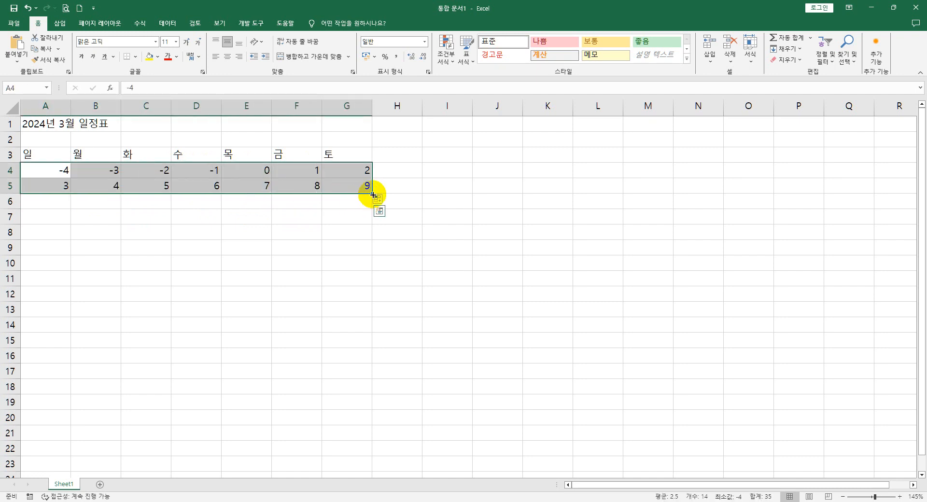
{"action": "left_click_drag", "start_coordinate": [373, 195], "coordinate": [369, 248]}
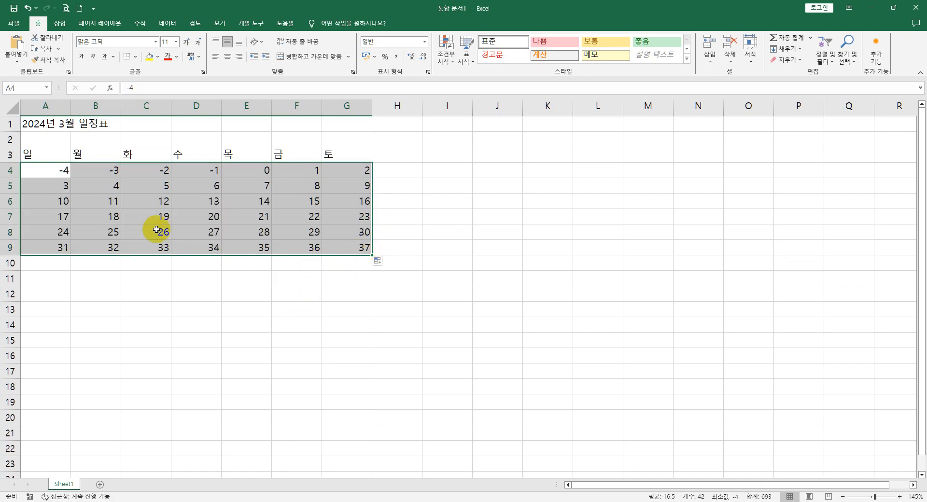
Clear the out-of-month numbers before the 1st in A4:E4 and after the 31st in B9:G9
{"action": "left_click_drag", "start_coordinate": [64, 173], "coordinate": [246, 171]}
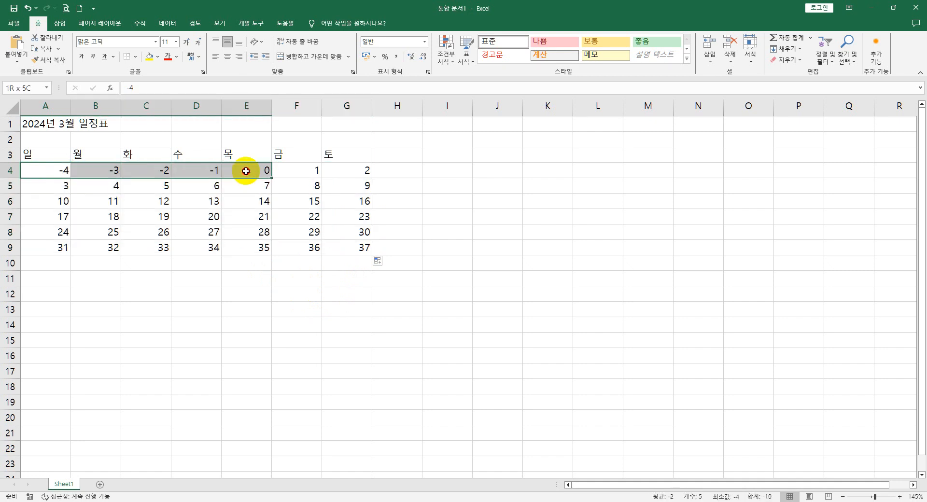
{"action": "key", "text": "Delete"}
{"action": "left_click_drag", "start_coordinate": [116, 248], "coordinate": [337, 249]}
{"action": "key", "text": "Delete"}
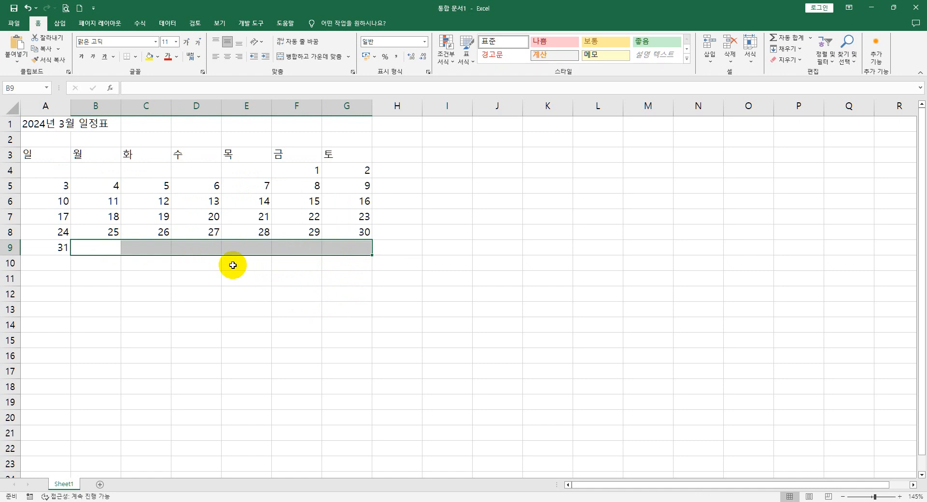
Merge and center the title 2024년 3월 일정표 across cells A1:G1
{"action": "left_click_drag", "start_coordinate": [68, 124], "coordinate": [327, 124]}
{"action": "left_click", "coordinate": [309, 57]}
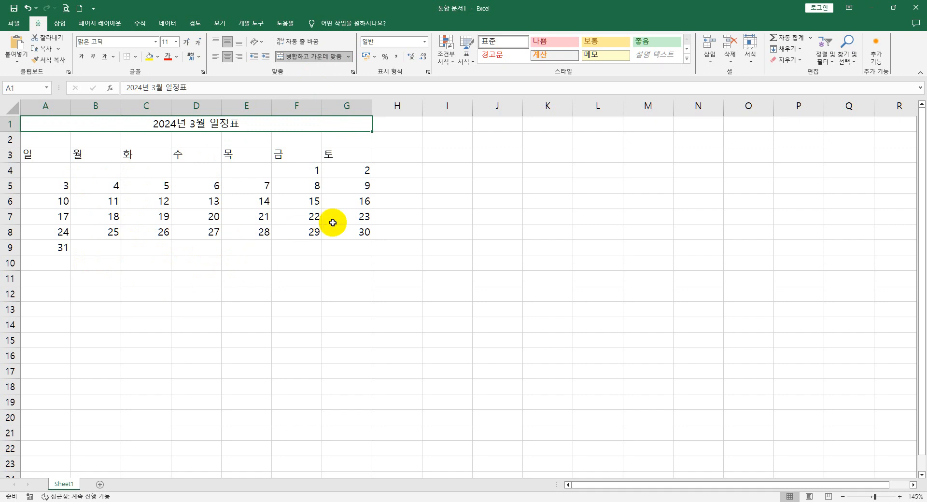
{"action": "left_click", "coordinate": [306, 170]}
{"action": "left_click", "coordinate": [357, 170]}
{"action": "left_click", "coordinate": [304, 171]}
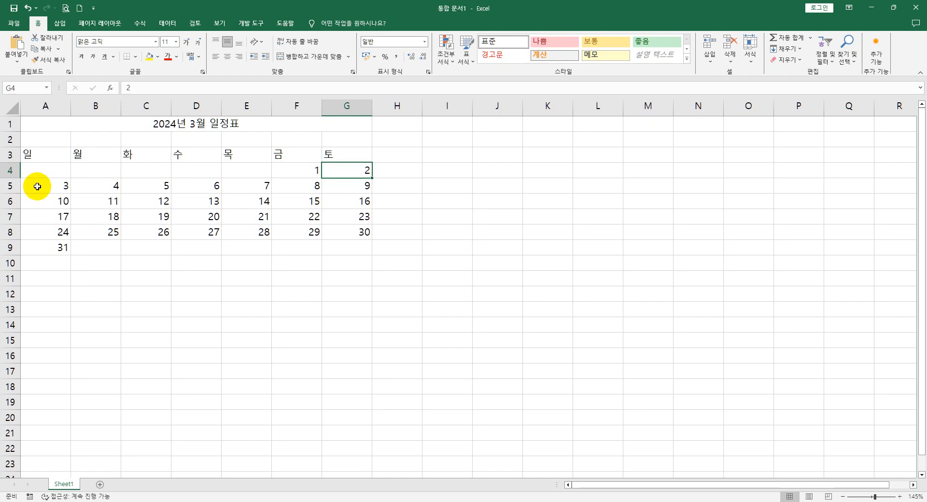
Try inserting a single blank row above the second-week row 5, and undo the insertion
{"action": "left_click", "coordinate": [11, 185]}
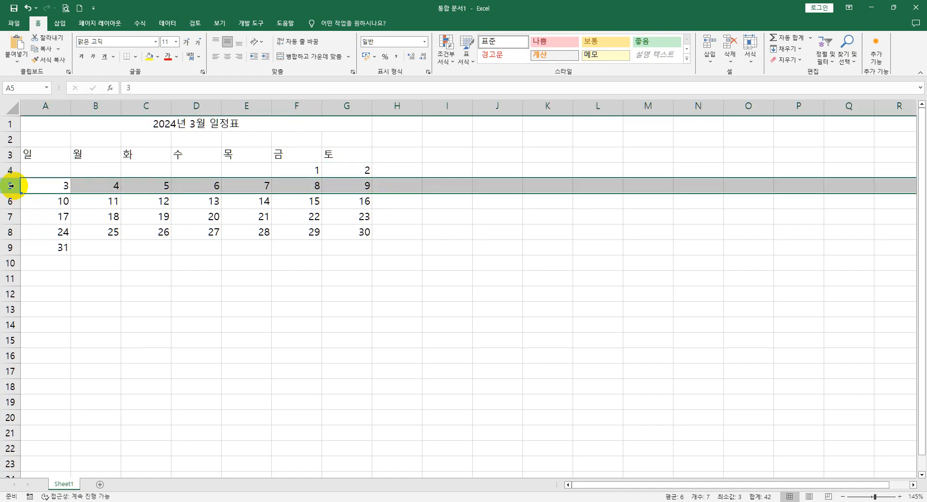
{"action": "right_click", "coordinate": [11, 186]}
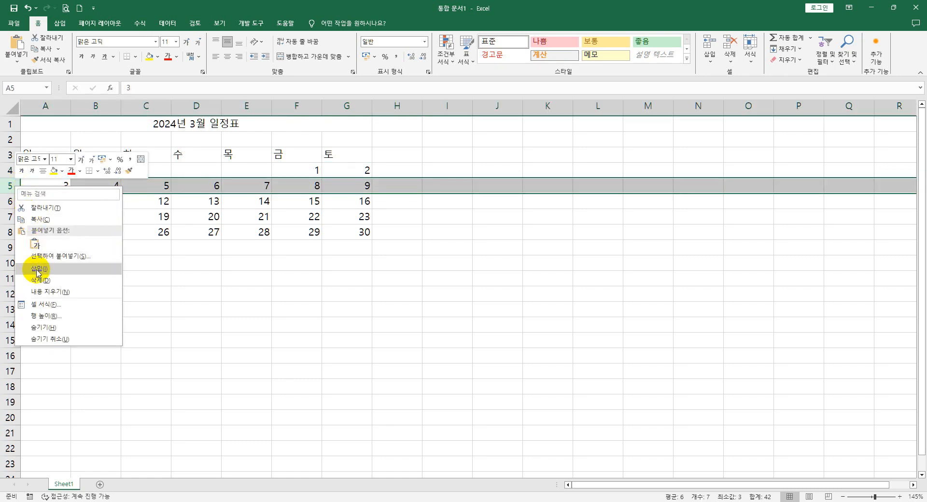
{"action": "left_click", "coordinate": [37, 272]}
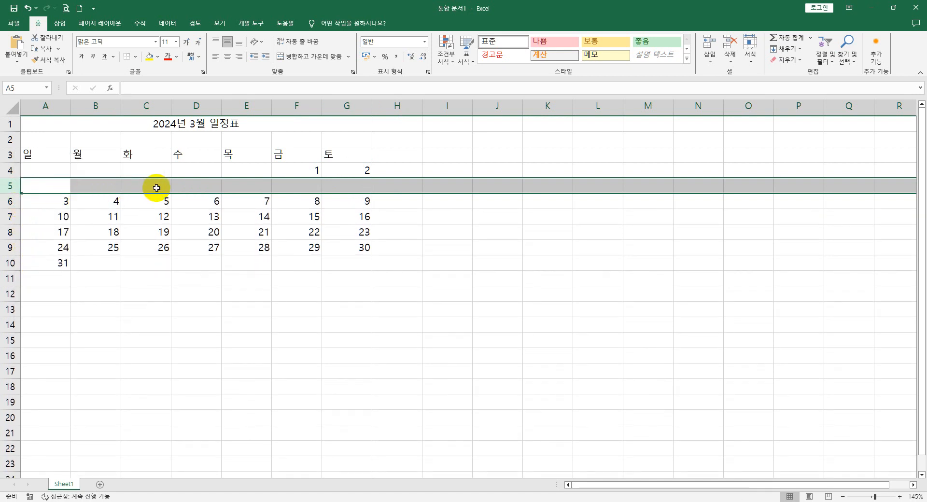
{"action": "key", "text": "ctrl+z"}
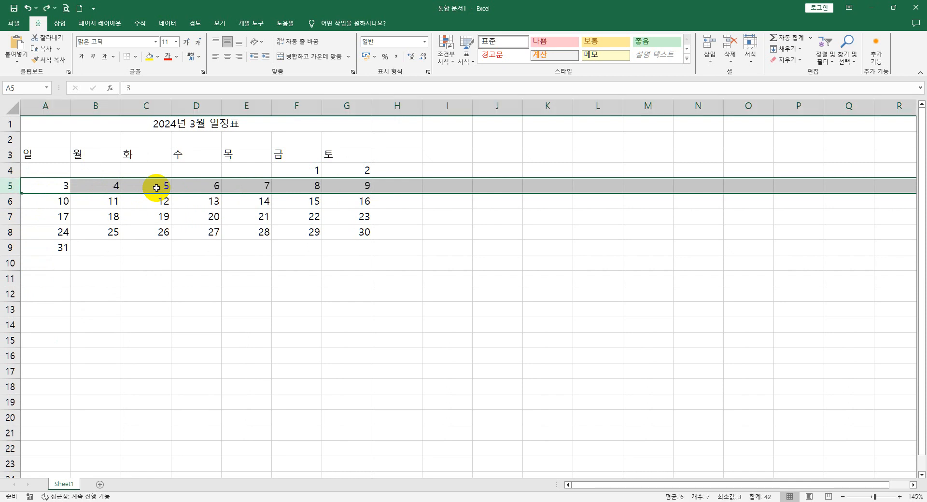
{"action": "left_click", "coordinate": [167, 263]}
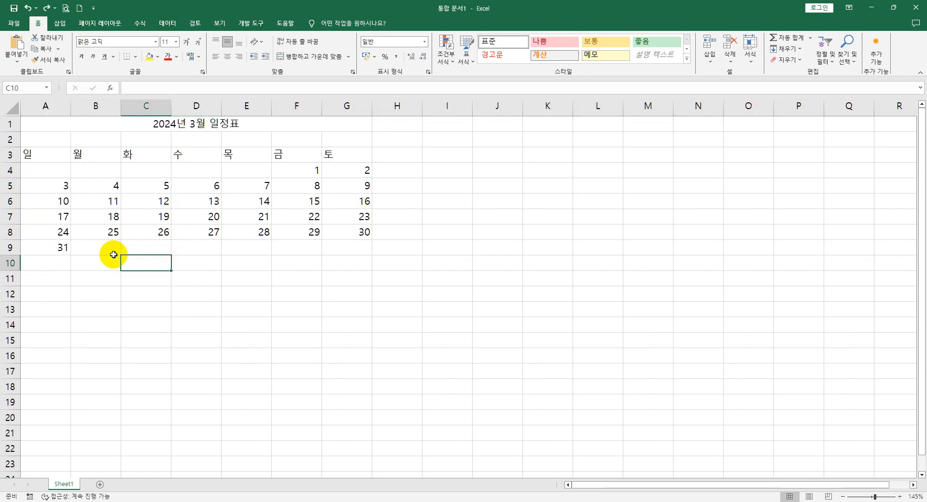
Try inserting blank rows with rows 5 to 9 selected as one contiguous block, and undo the insertion
{"action": "left_click", "coordinate": [13, 186]}
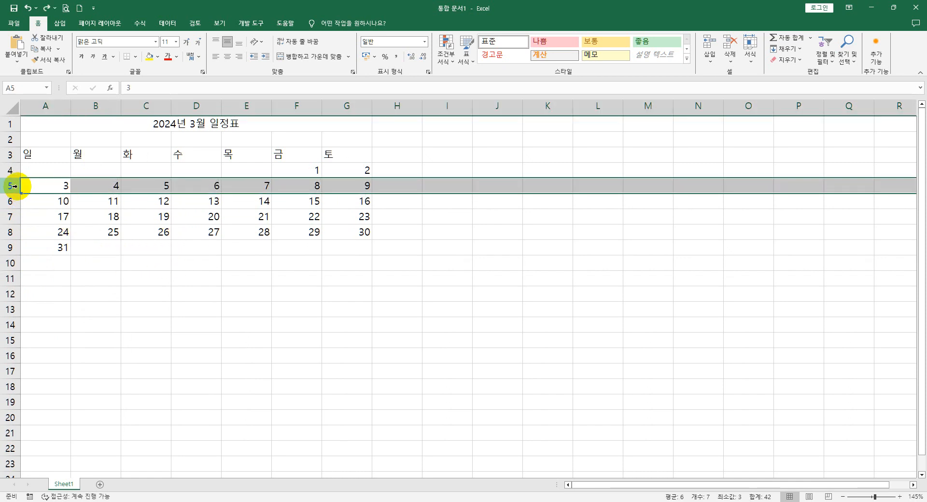
{"action": "left_click", "coordinate": [15, 202]}
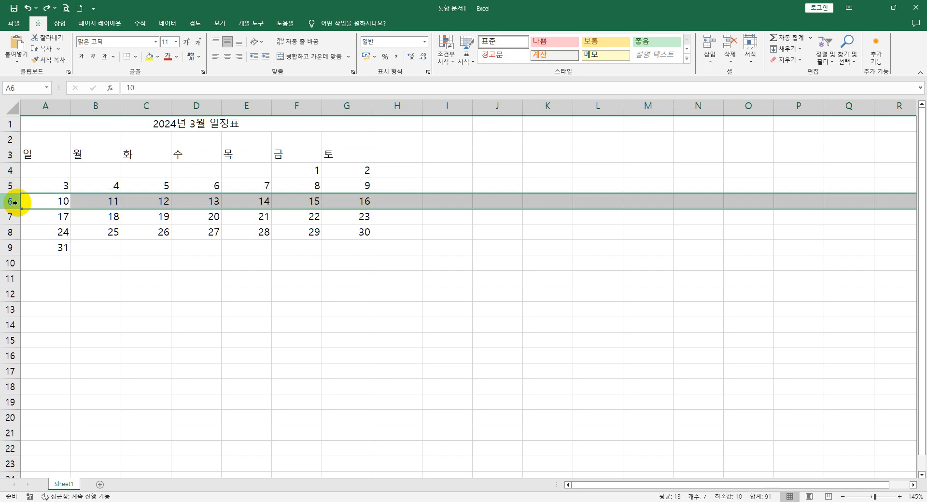
{"action": "left_click", "coordinate": [10, 217]}
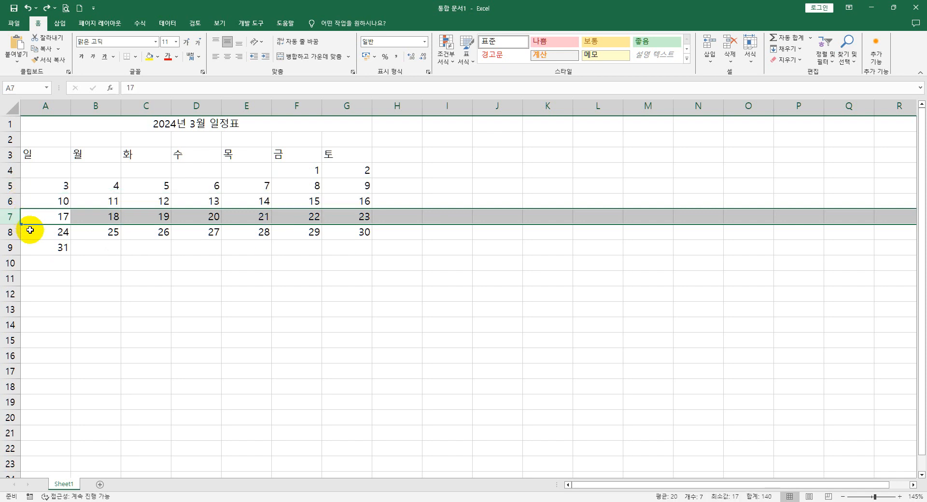
{"action": "left_click", "coordinate": [9, 232]}
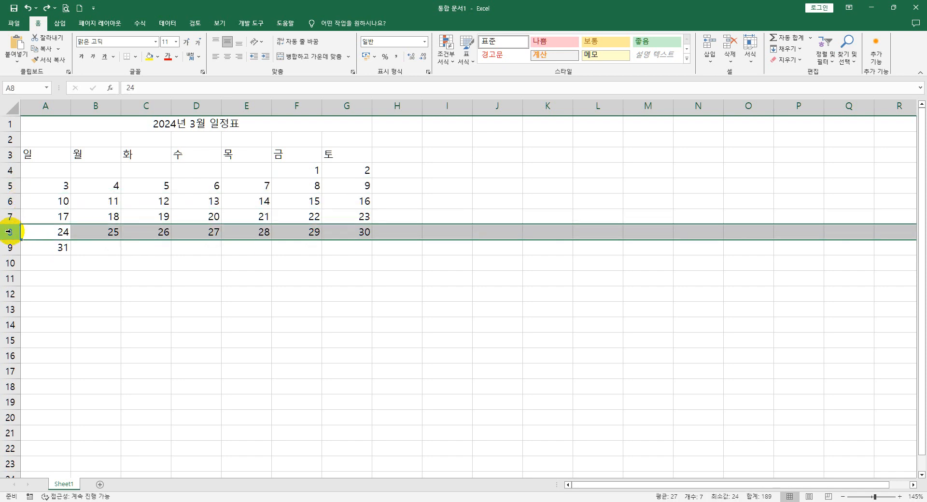
{"action": "left_click", "coordinate": [128, 263]}
{"action": "left_click_drag", "start_coordinate": [13, 187], "coordinate": [13, 243]}
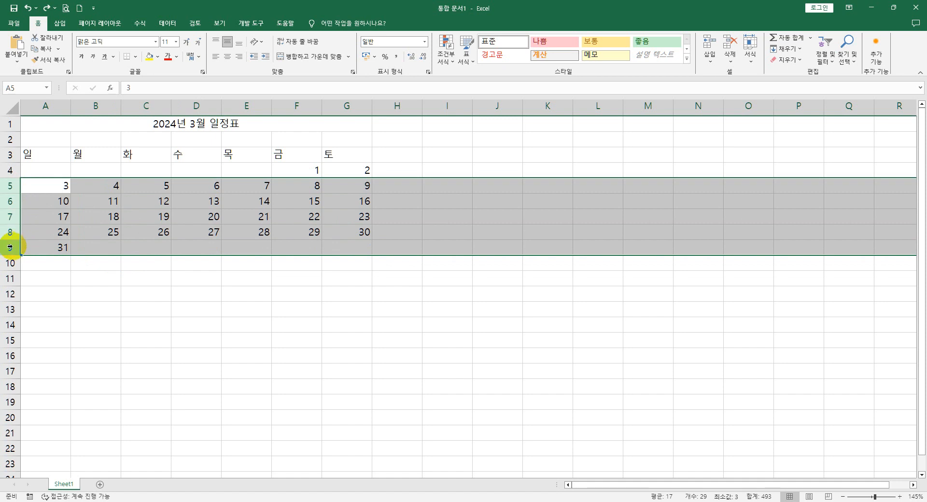
{"action": "right_click", "coordinate": [12, 198]}
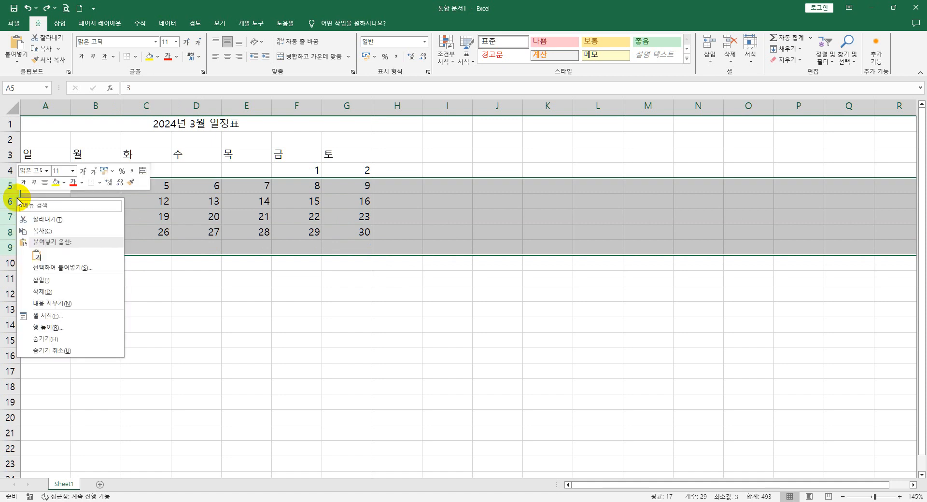
{"action": "left_click", "coordinate": [48, 281]}
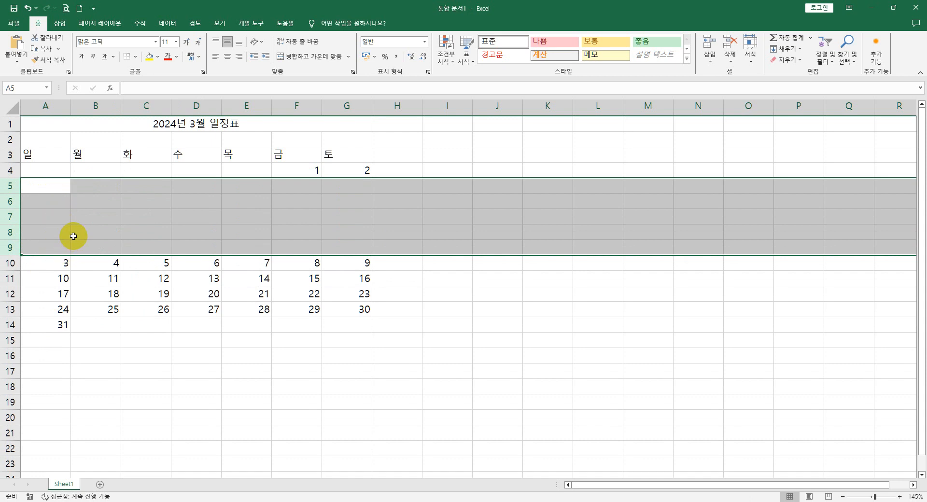
{"action": "key", "text": "ctrl+z"}
{"action": "left_click", "coordinate": [199, 293]}
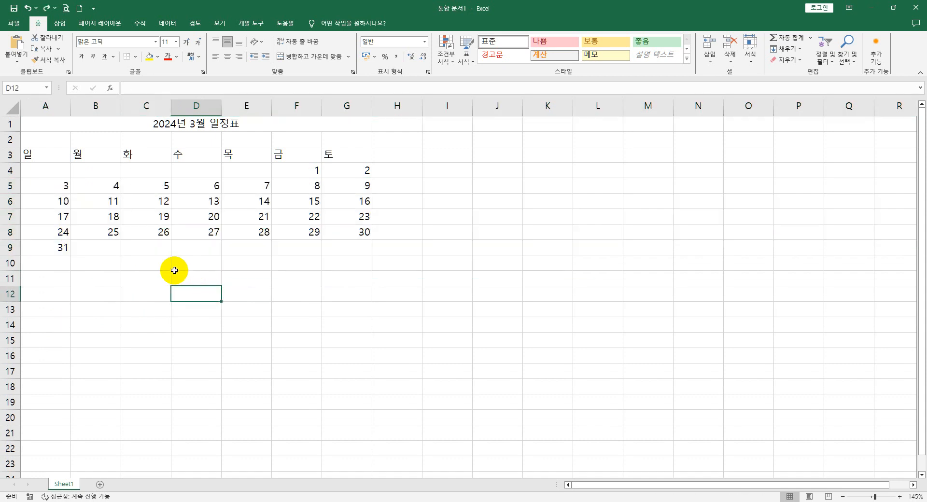
Select rows 5 to 9 as separate individual rows and insert a blank row above each of them
{"action": "left_click", "coordinate": [10, 185]}
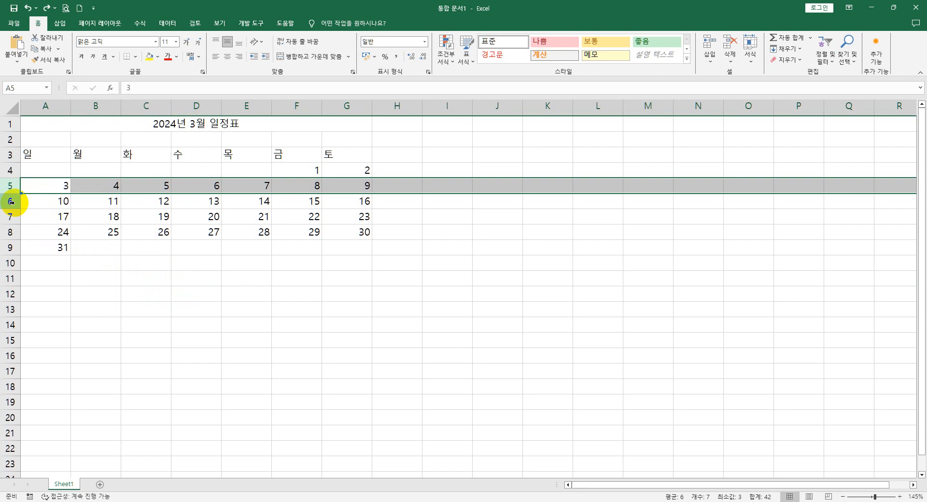
{"action": "left_click", "coordinate": [11, 202], "text": "ctrl"}
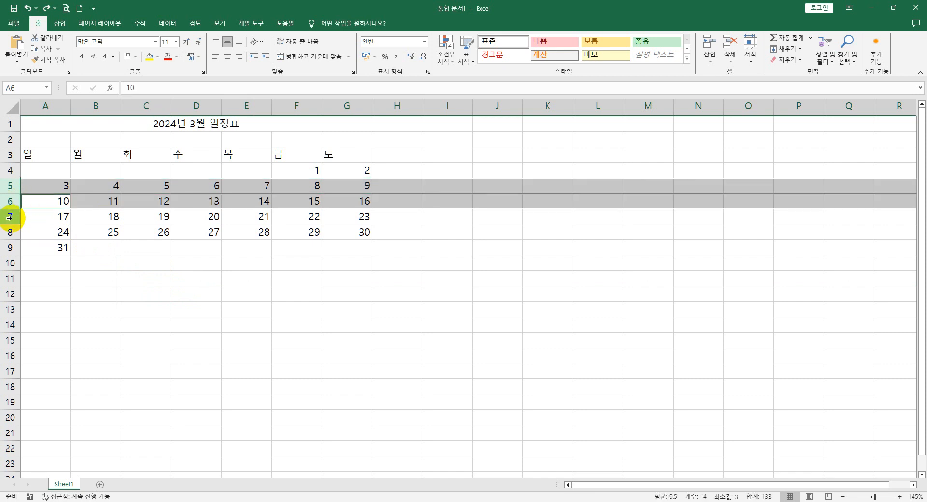
{"action": "left_click", "coordinate": [10, 218], "text": "ctrl"}
{"action": "left_click", "coordinate": [12, 232], "text": "ctrl"}
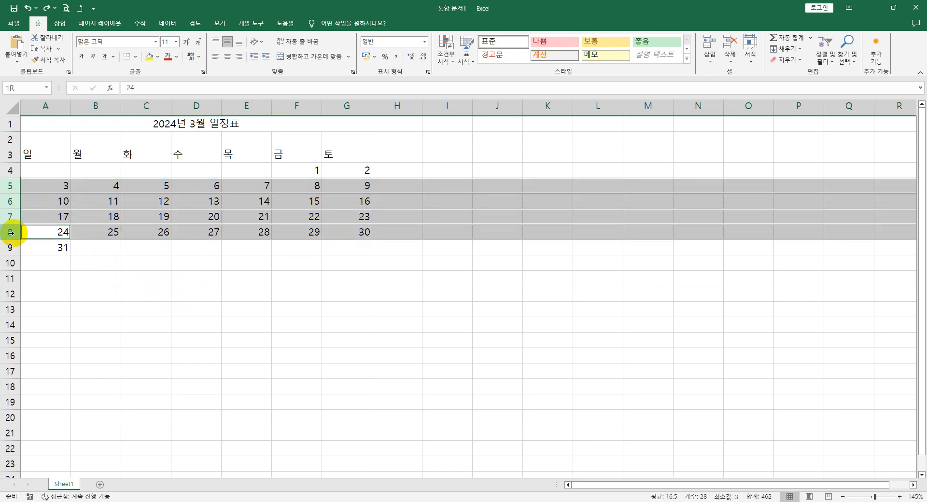
{"action": "left_click", "coordinate": [8, 248], "text": "ctrl"}
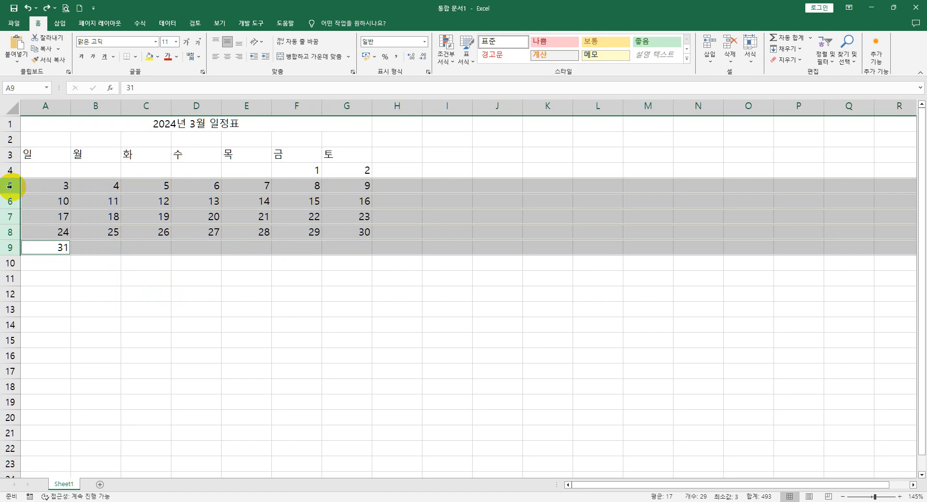
{"action": "right_click", "coordinate": [11, 232]}
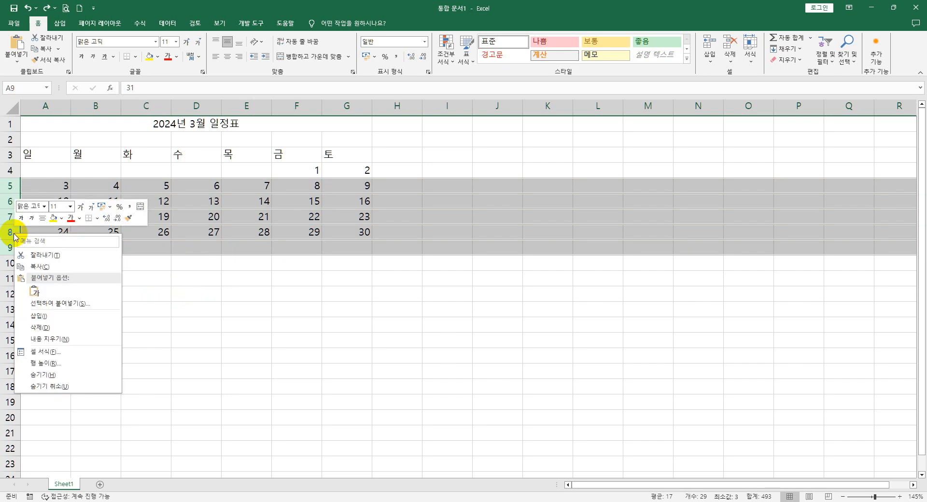
{"action": "left_click", "coordinate": [52, 317]}
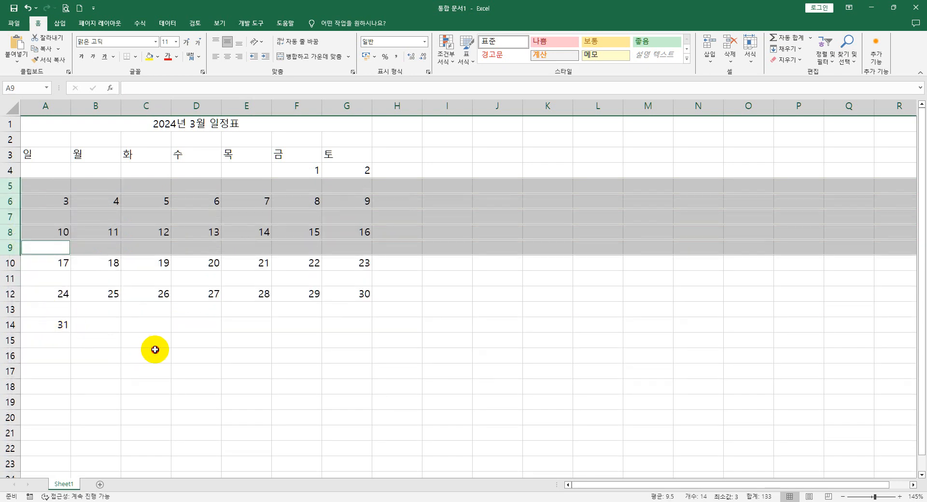
{"action": "left_click", "coordinate": [153, 352]}
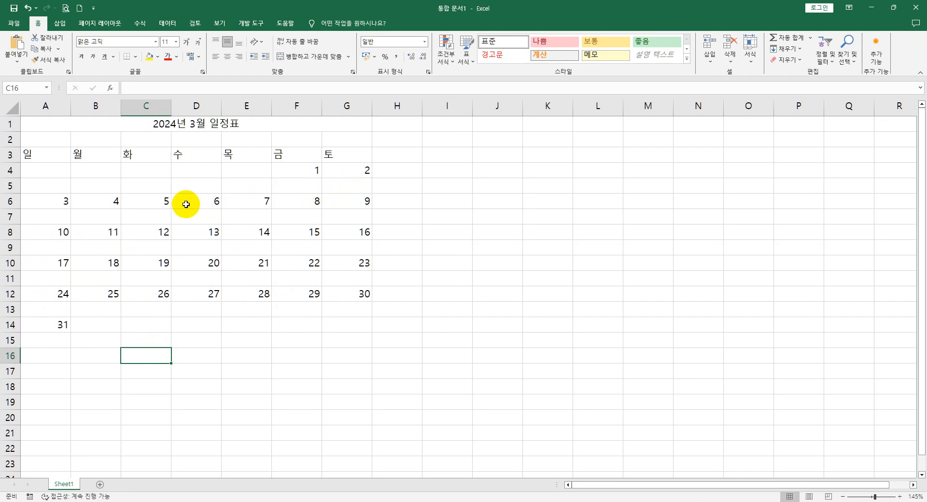
Apply all borders to the calendar range A3:G15
{"action": "left_click_drag", "start_coordinate": [45, 155], "coordinate": [359, 339]}
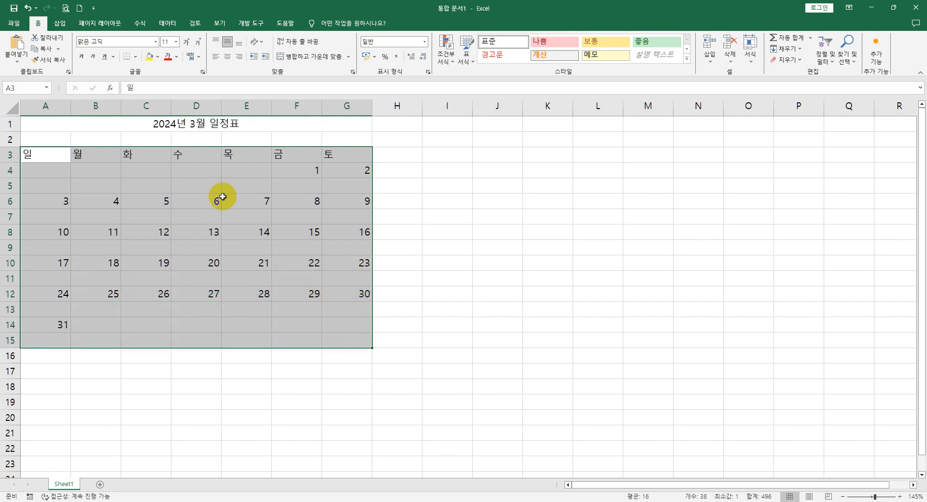
{"action": "left_click", "coordinate": [136, 58]}
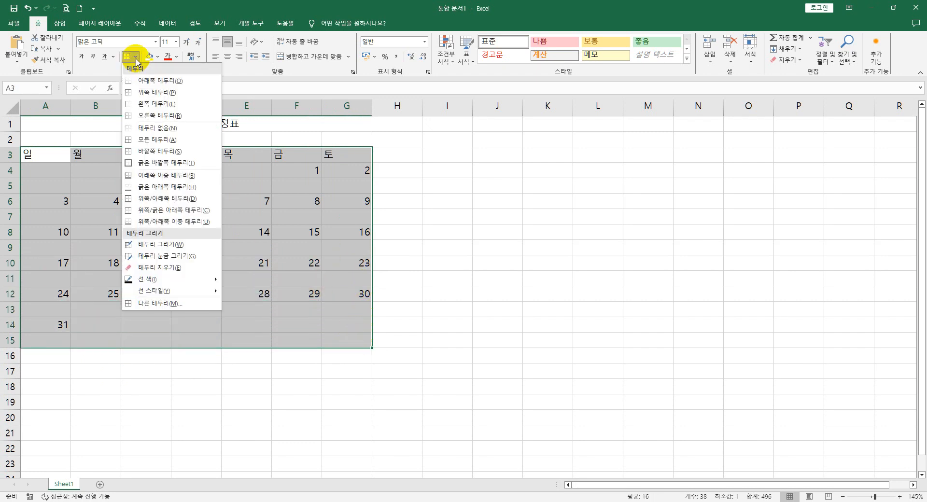
{"action": "left_click", "coordinate": [153, 140]}
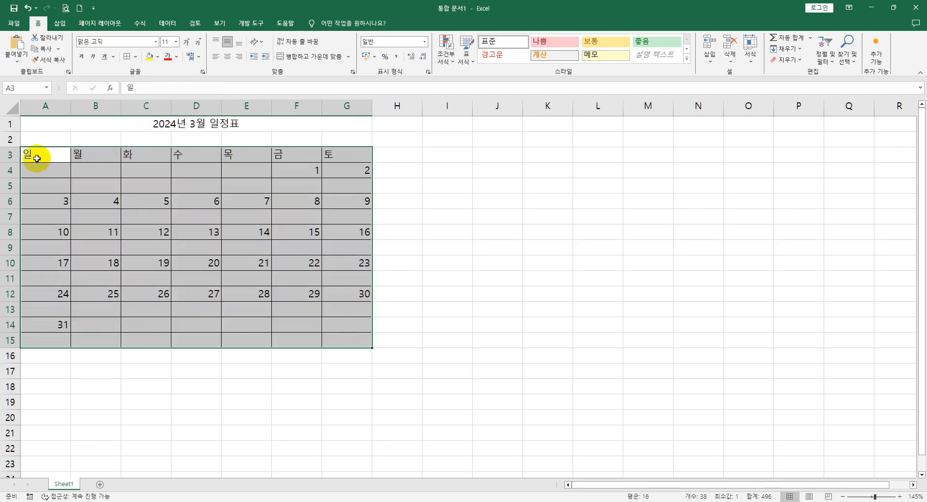
{"action": "left_click", "coordinate": [408, 176]}
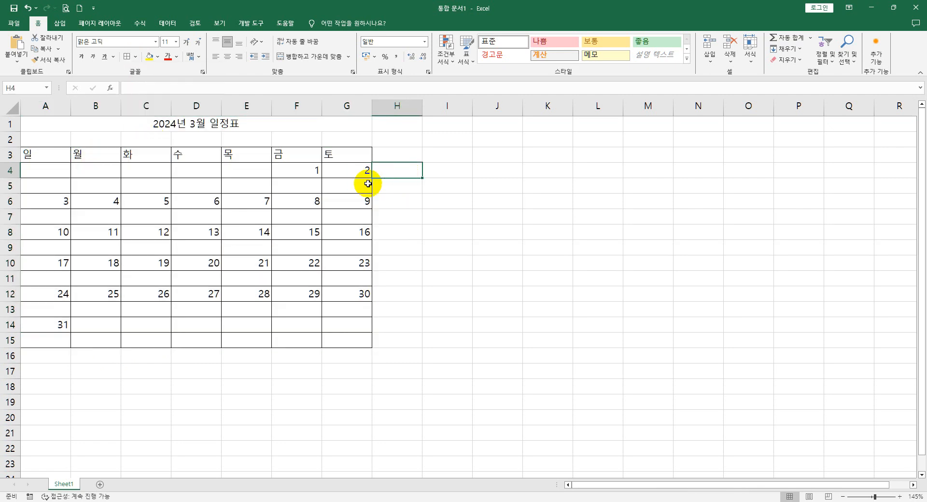
Apply a dotted inner horizontal border between the date row and the schedule row of the first week, A4:G5
{"action": "left_click_drag", "start_coordinate": [48, 171], "coordinate": [342, 186]}
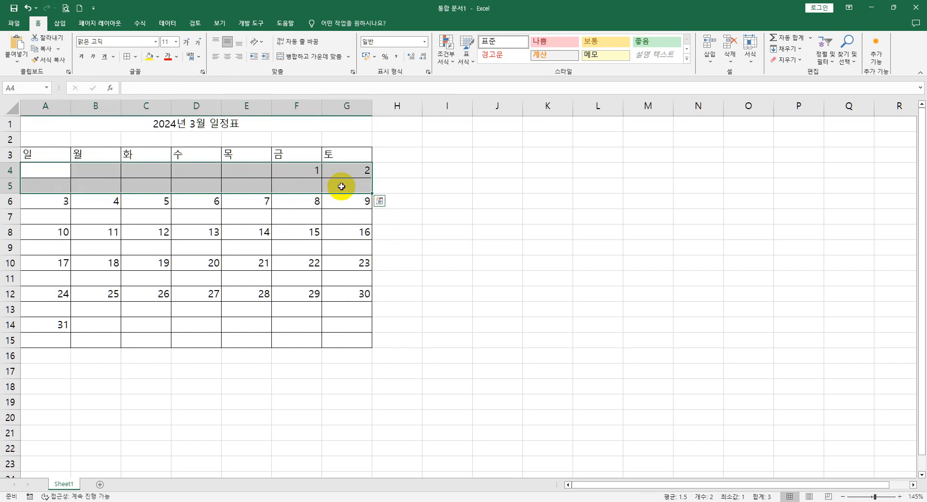
{"action": "left_click_drag", "start_coordinate": [45, 169], "coordinate": [336, 181]}
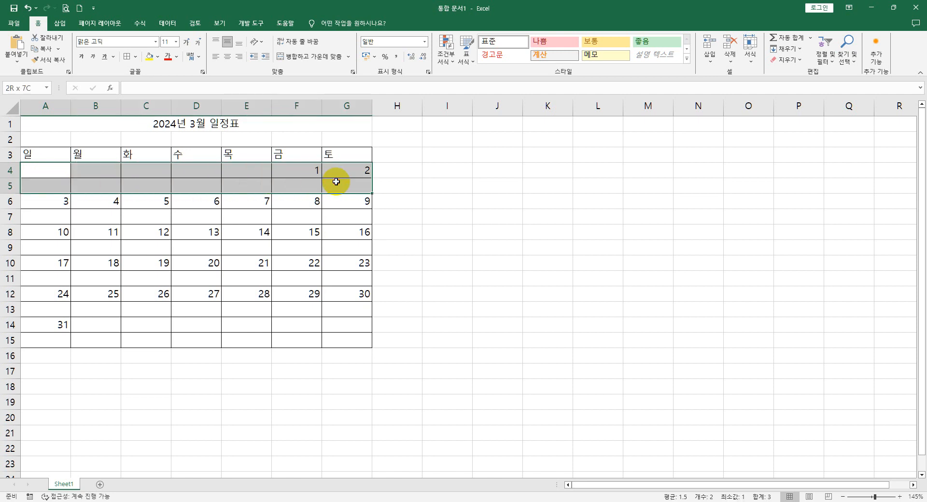
{"action": "left_click_drag", "start_coordinate": [60, 201], "coordinate": [331, 213]}
{"action": "left_click_drag", "start_coordinate": [45, 170], "coordinate": [333, 184]}
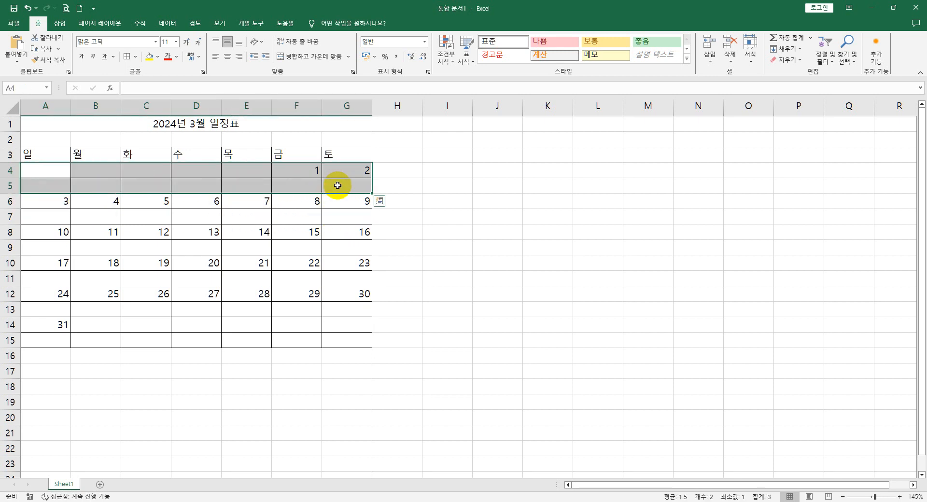
{"action": "right_click", "coordinate": [338, 186]}
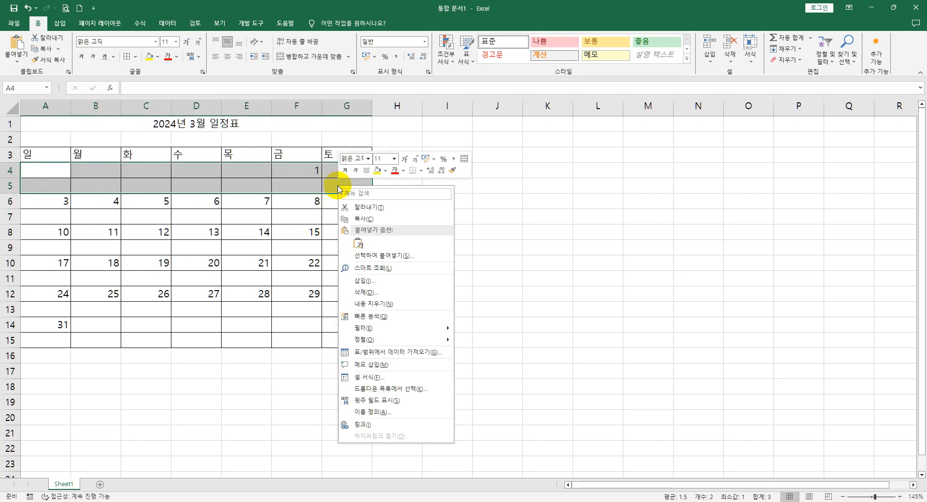
{"action": "left_click", "coordinate": [367, 378]}
{"action": "left_click_drag", "start_coordinate": [400, 236], "coordinate": [552, 130]}
{"action": "left_click", "coordinate": [481, 164]}
{"action": "left_click", "coordinate": [462, 196]}
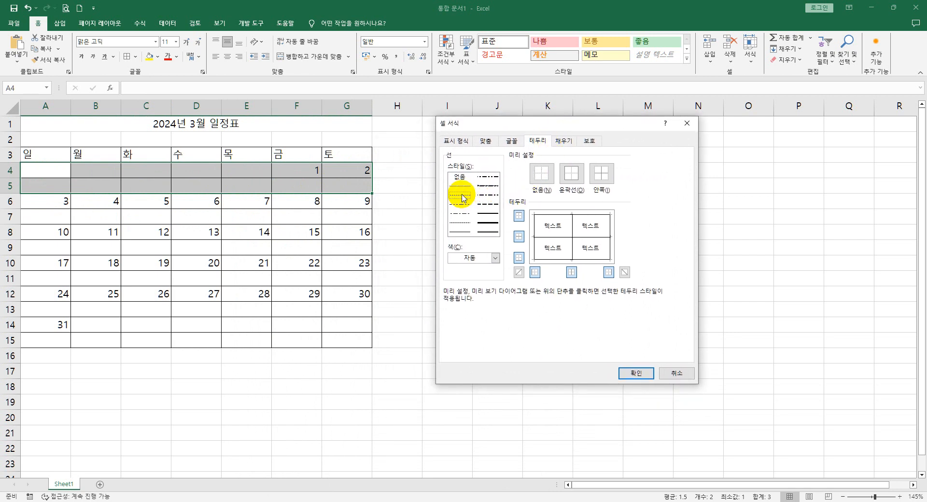
{"action": "left_click", "coordinate": [519, 237]}
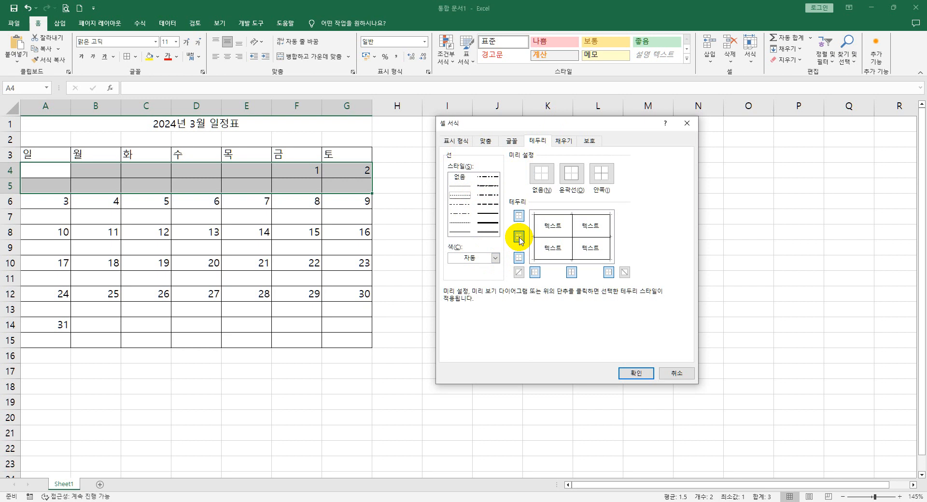
{"action": "left_click", "coordinate": [632, 373]}
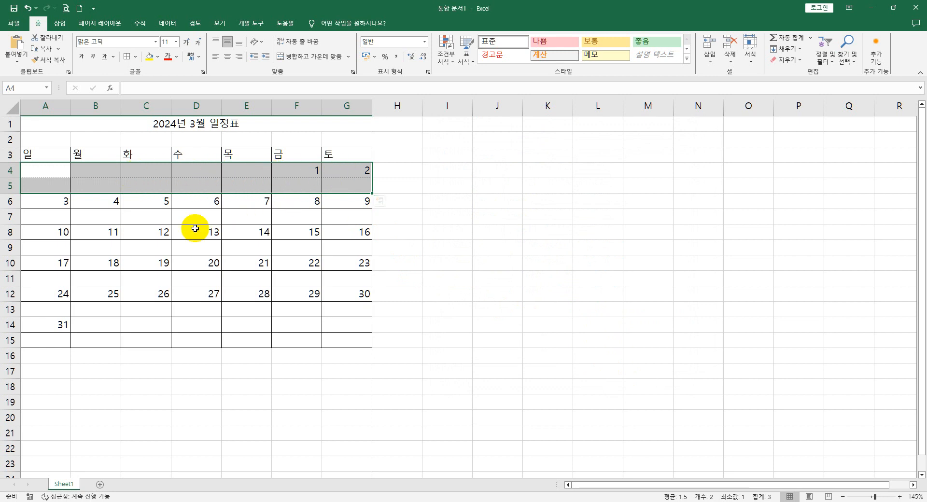
{"action": "left_click_drag", "start_coordinate": [58, 205], "coordinate": [325, 213]}
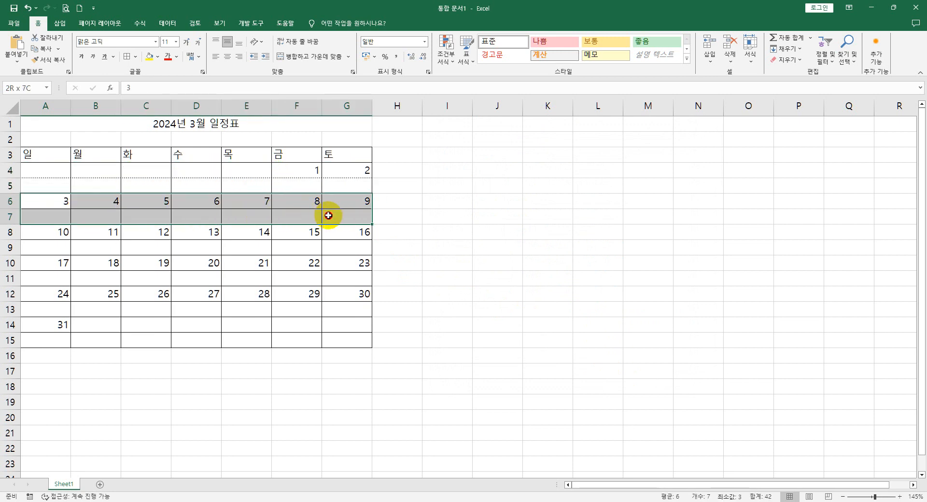
{"action": "left_click_drag", "start_coordinate": [61, 234], "coordinate": [339, 246]}
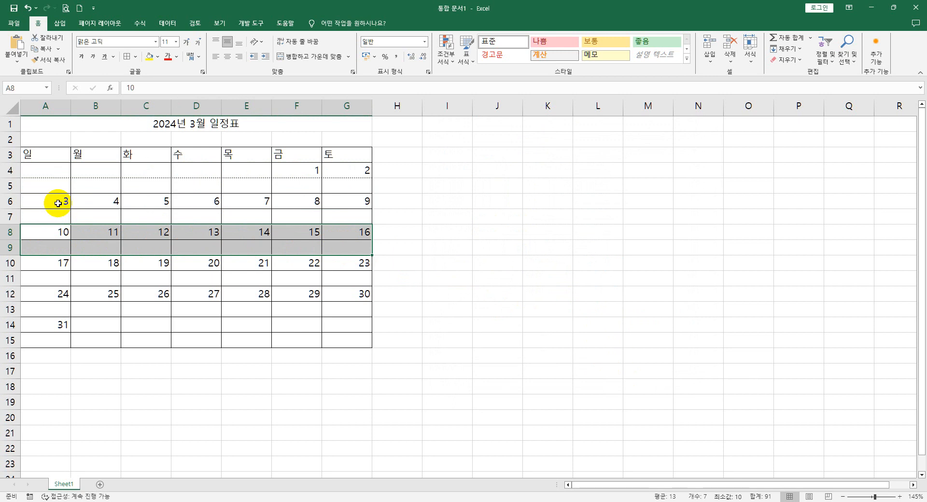
{"action": "left_click_drag", "start_coordinate": [57, 202], "coordinate": [369, 207]}
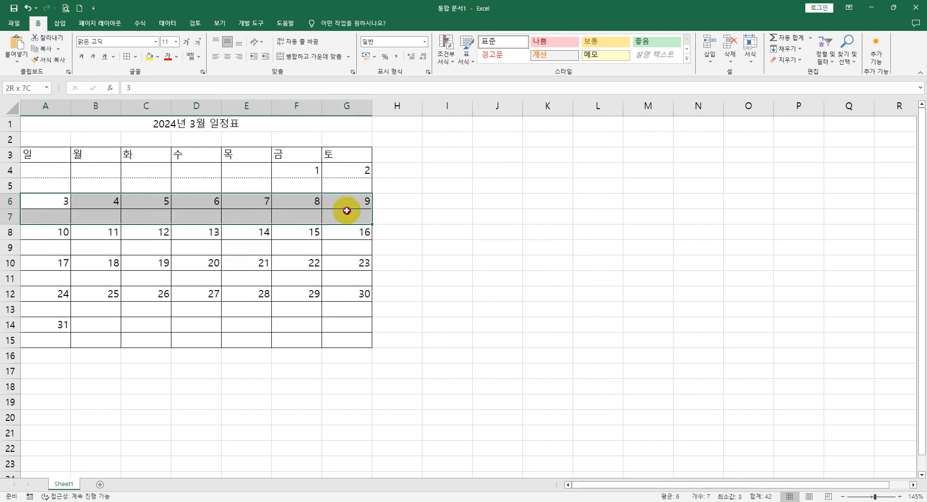
{"action": "left_click_drag", "start_coordinate": [62, 234], "coordinate": [346, 242], "text": "ctrl"}
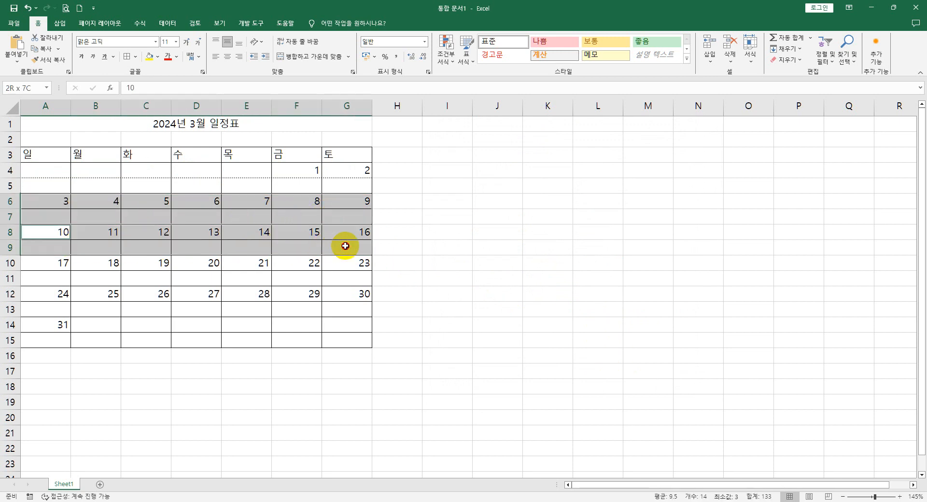
{"action": "left_click_drag", "start_coordinate": [67, 270], "coordinate": [343, 276], "text": "ctrl"}
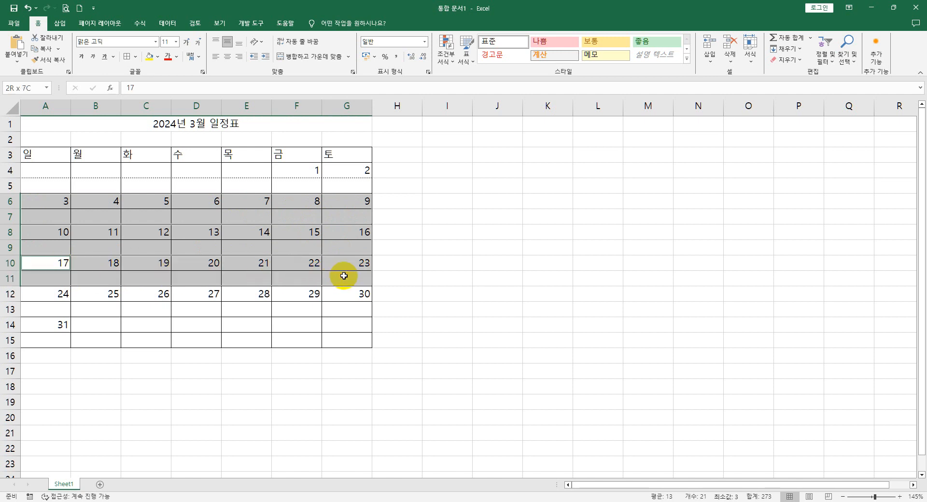
{"action": "left_click_drag", "start_coordinate": [65, 299], "coordinate": [338, 307], "text": "ctrl"}
{"action": "left_click_drag", "start_coordinate": [63, 334], "coordinate": [329, 336], "text": "ctrl"}
Copy the formatting of the first week block A4:G5 onto the second week block starting at A6
{"action": "left_click_drag", "start_coordinate": [48, 170], "coordinate": [349, 188]}
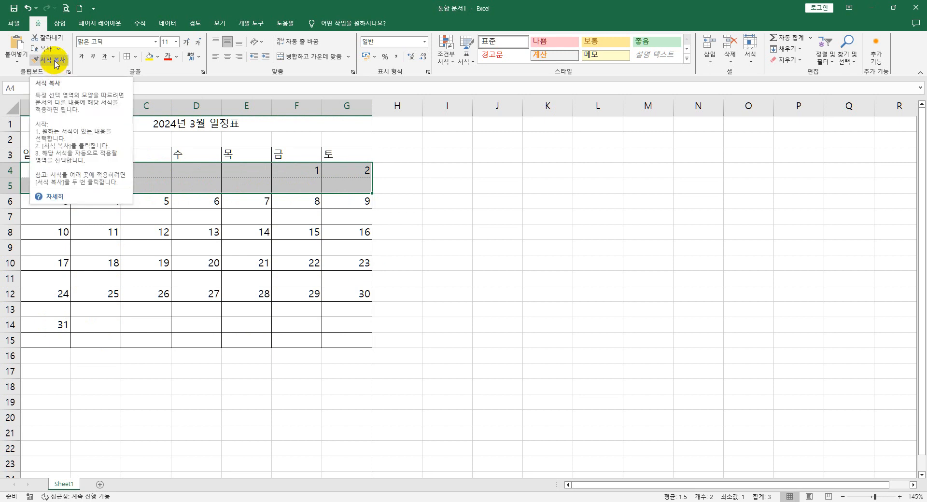
{"action": "left_click", "coordinate": [55, 61]}
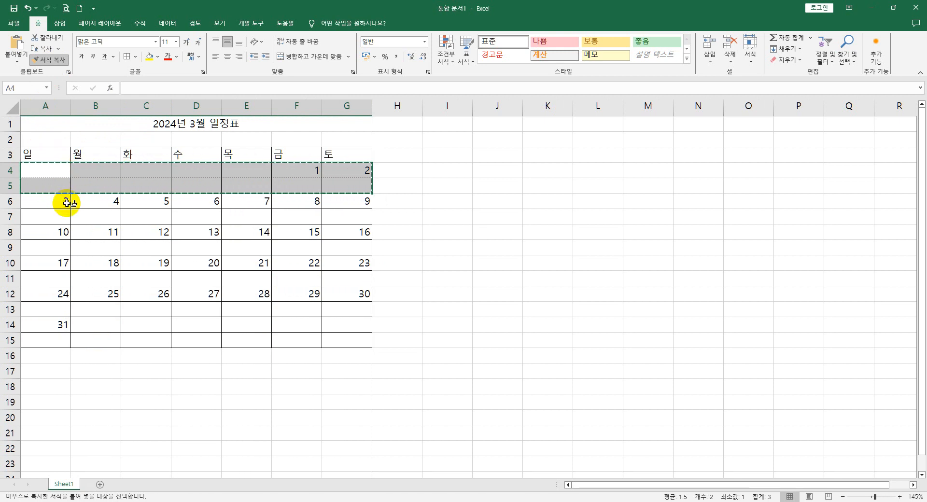
{"action": "left_click", "coordinate": [37, 203]}
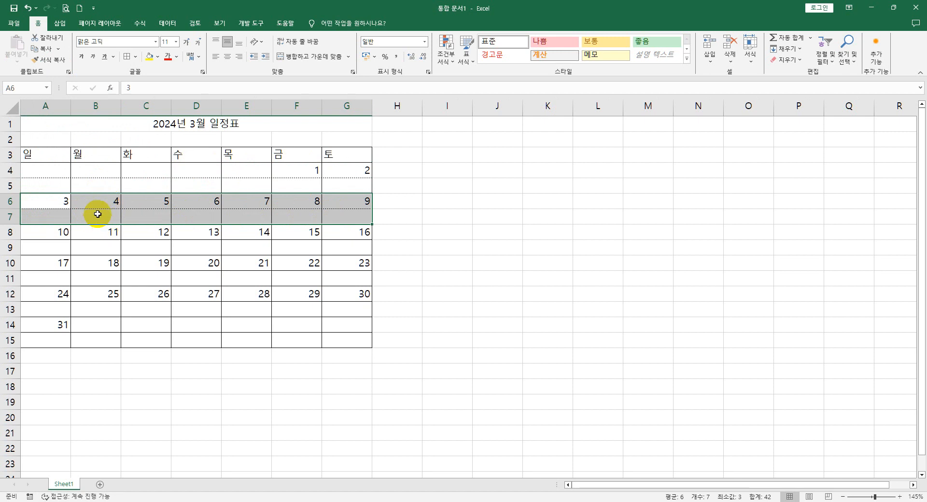
Copy the formatting of A6:G7 onto the remaining week blocks starting at A8, A10, A12 and A14 using a repeating Format Painter
{"action": "left_click", "coordinate": [54, 63]}
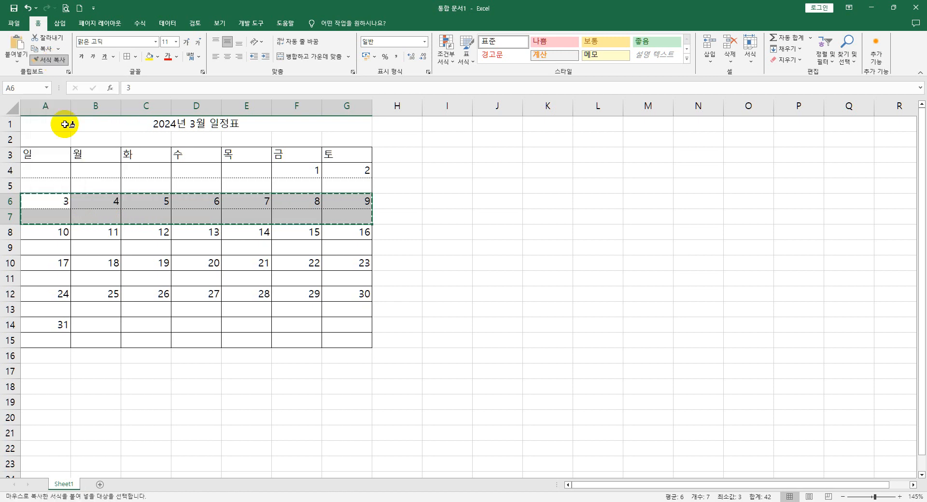
{"action": "left_click", "coordinate": [55, 234]}
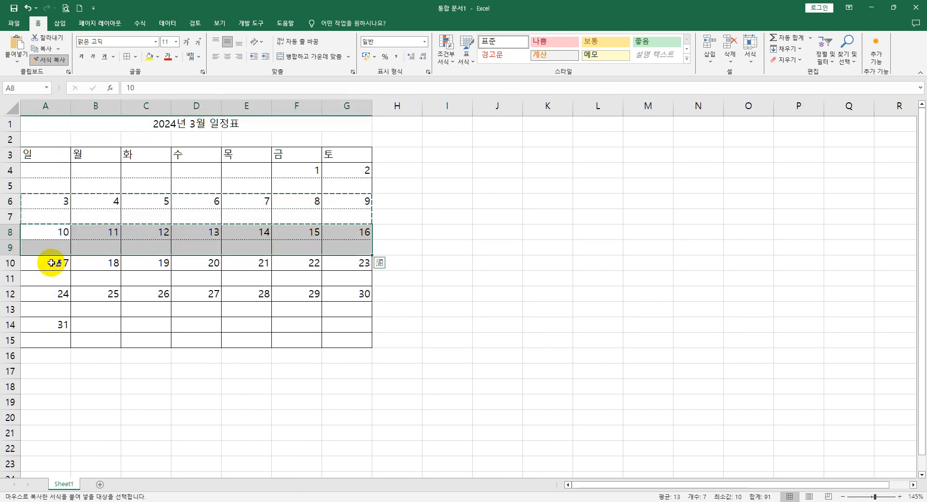
{"action": "left_click", "coordinate": [52, 263]}
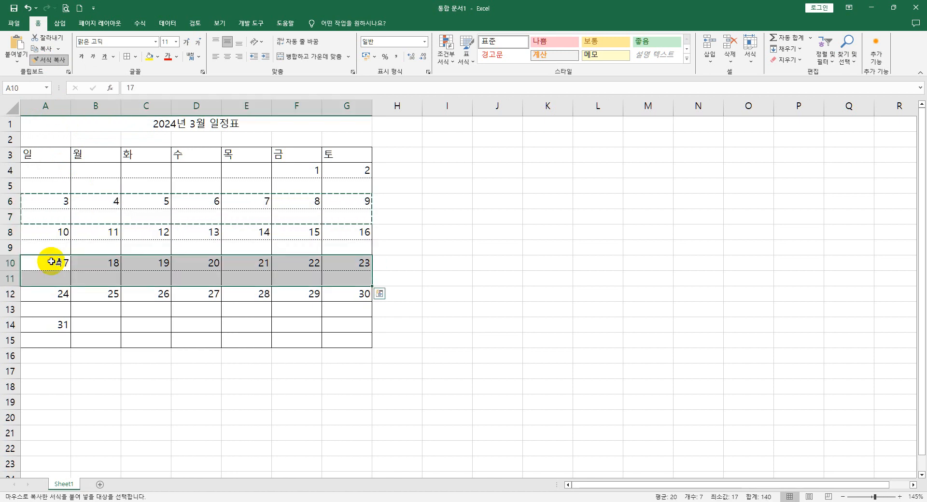
{"action": "left_click", "coordinate": [52, 295]}
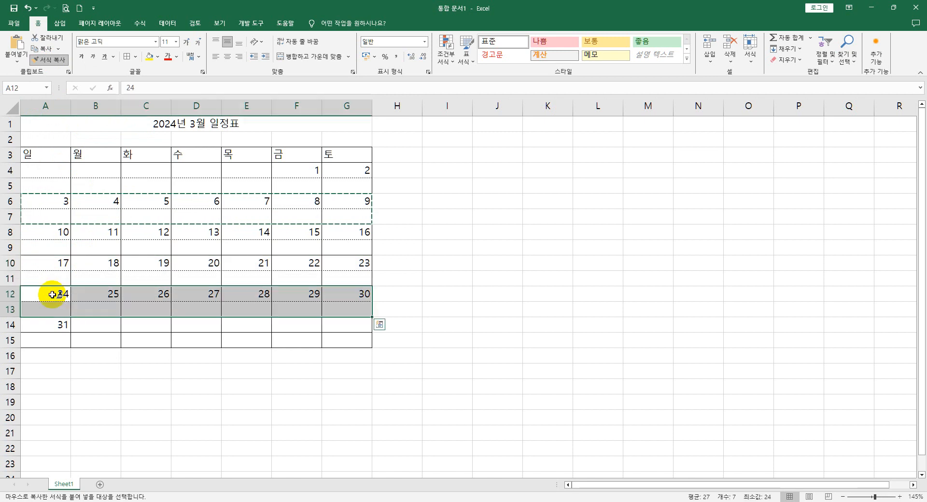
{"action": "left_click", "coordinate": [52, 325]}
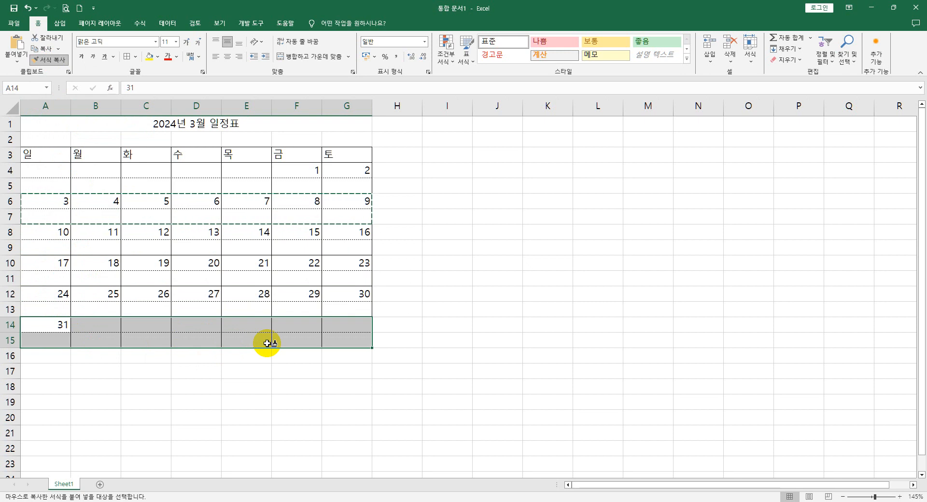
{"action": "left_click_drag", "start_coordinate": [268, 343], "coordinate": [268, 343]}
{"action": "left_click", "coordinate": [255, 360]}
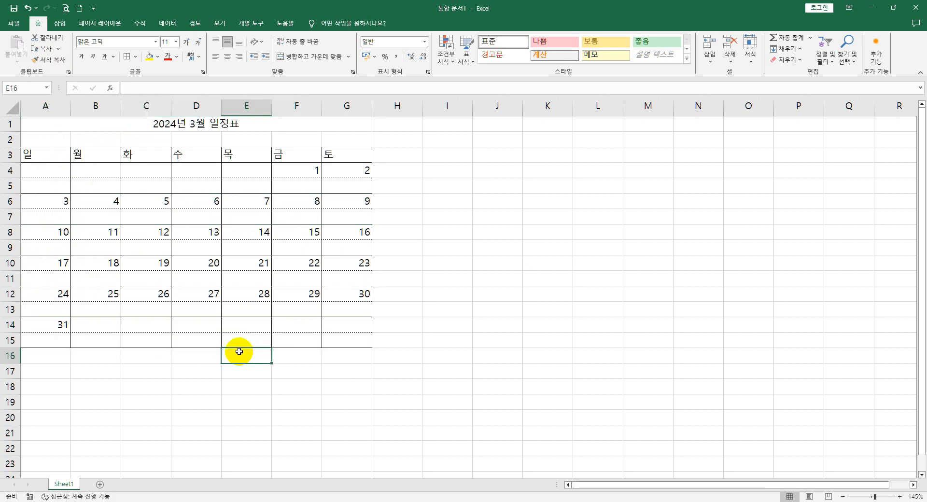
Center the weekday headings horizontally in A3:G3
{"action": "left_click_drag", "start_coordinate": [44, 154], "coordinate": [338, 154]}
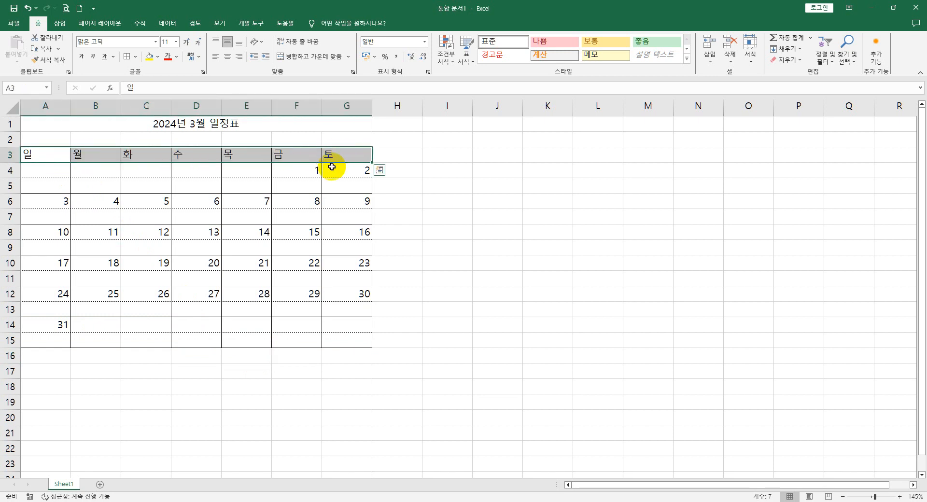
{"action": "left_click", "coordinate": [227, 57]}
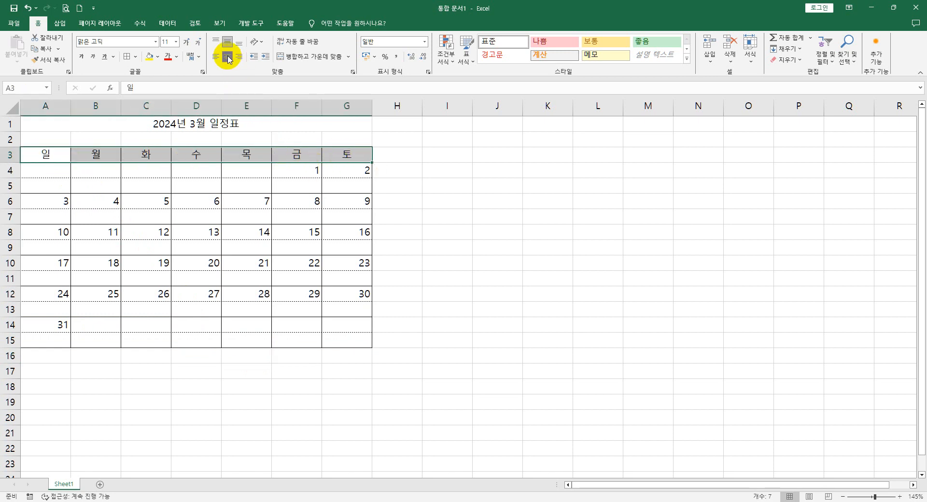
{"action": "left_click", "coordinate": [404, 187]}
{"action": "left_click", "coordinate": [325, 186]}
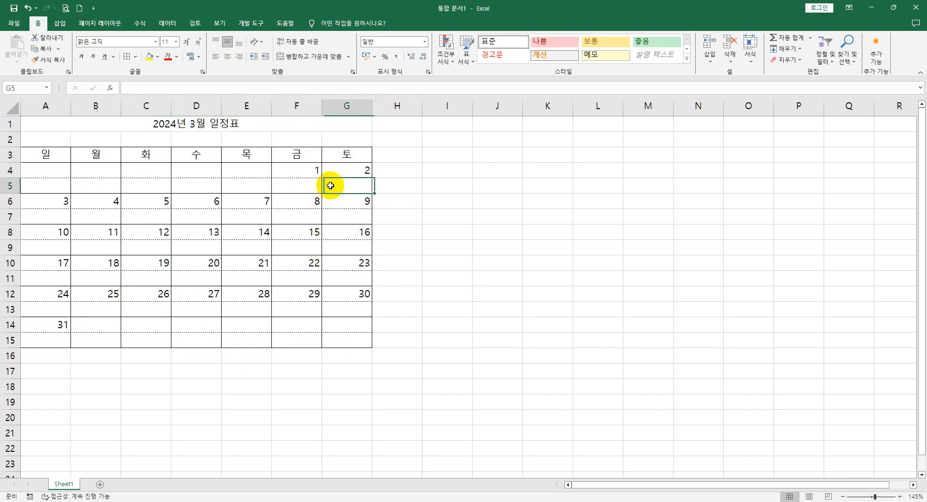
{"action": "left_click", "coordinate": [301, 185]}
{"action": "left_click", "coordinate": [255, 185]}
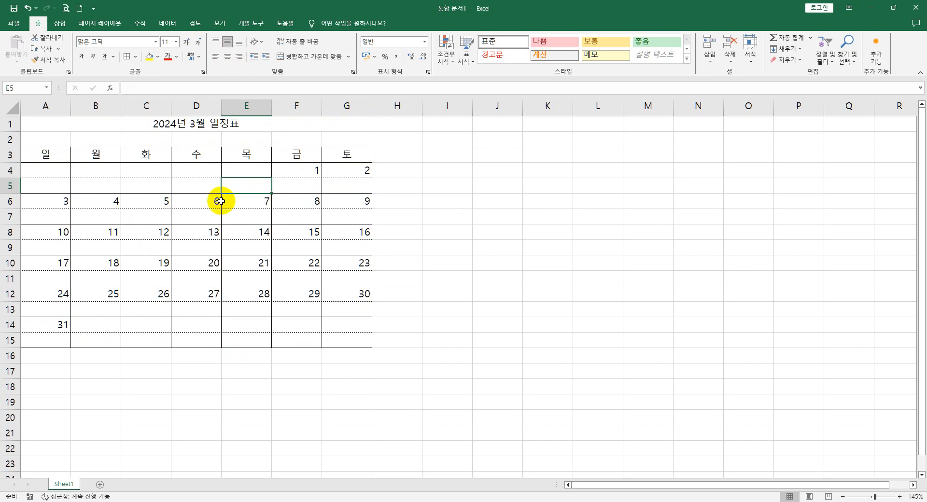
Increase the height of schedule rows 5, 7, 9, 11, 13 and 15 together to about three times the height of the date rows
{"action": "left_click", "coordinate": [10, 186]}
{"action": "left_click", "coordinate": [10, 216], "text": "ctrl"}
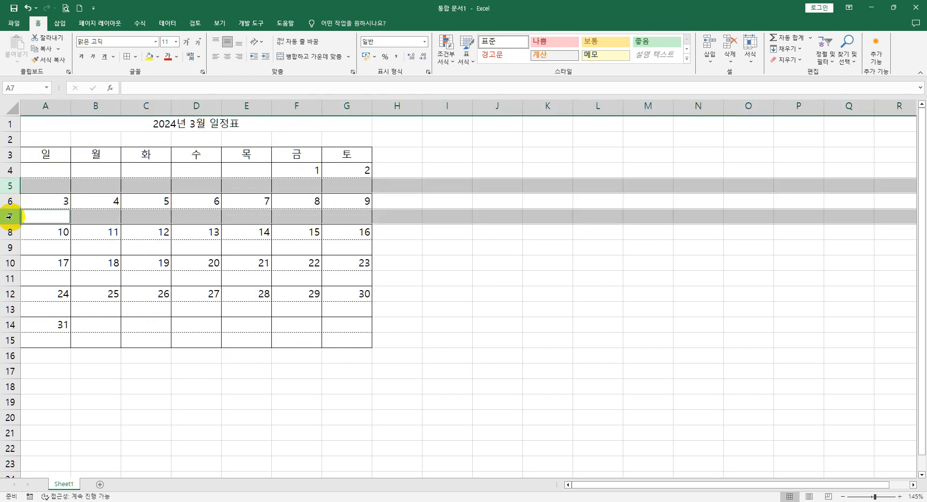
{"action": "left_click", "coordinate": [10, 248], "text": "ctrl"}
{"action": "left_click", "coordinate": [12, 279], "text": "ctrl"}
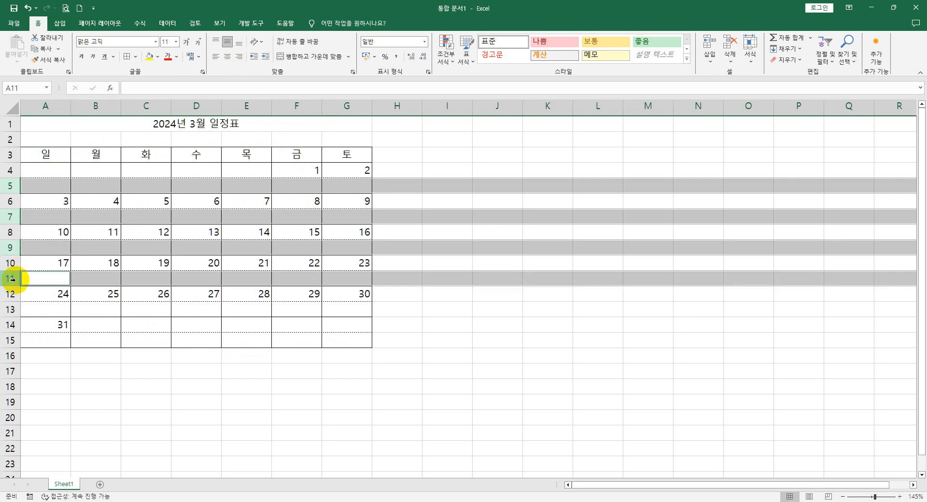
{"action": "left_click", "coordinate": [10, 310], "text": "ctrl"}
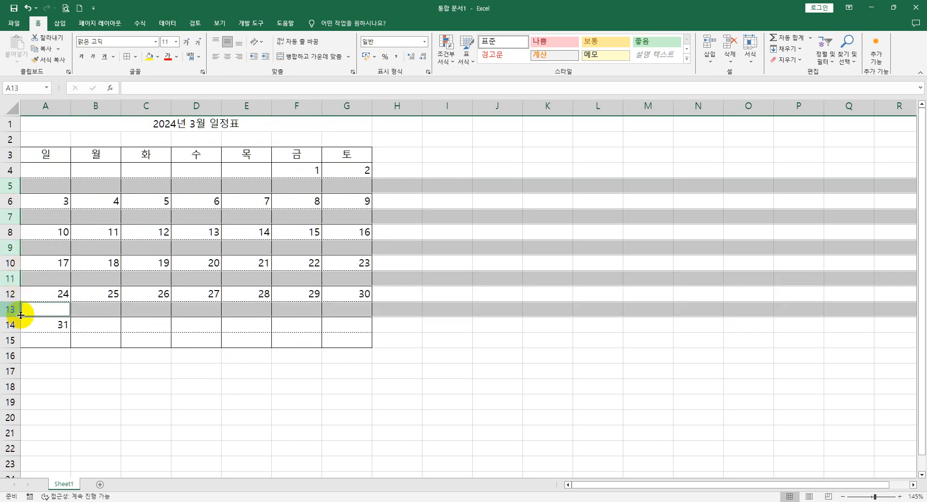
{"action": "left_click", "coordinate": [10, 341], "text": "ctrl"}
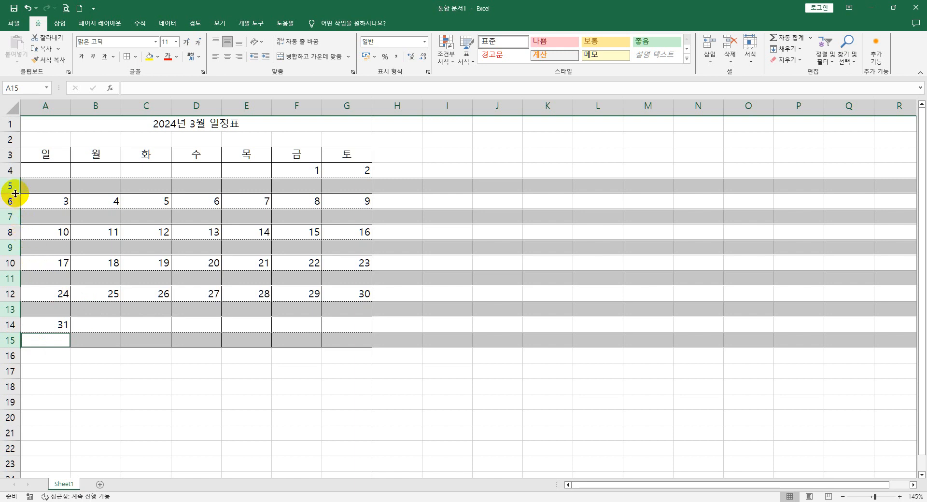
{"action": "left_click_drag", "start_coordinate": [16, 193], "coordinate": [14, 226]}
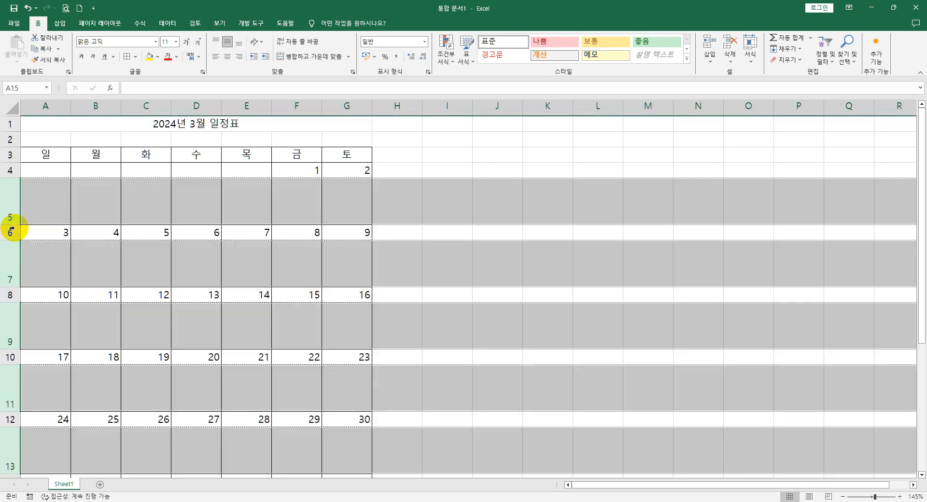
{"action": "left_click", "coordinate": [458, 236]}
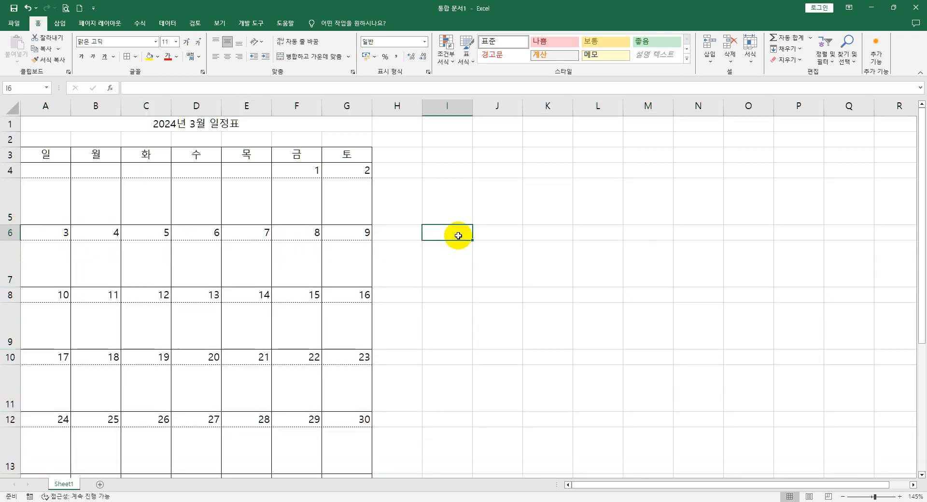
{"action": "scroll", "coordinate": [493, 239], "scroll_direction": "down", "scroll_amount": 1}
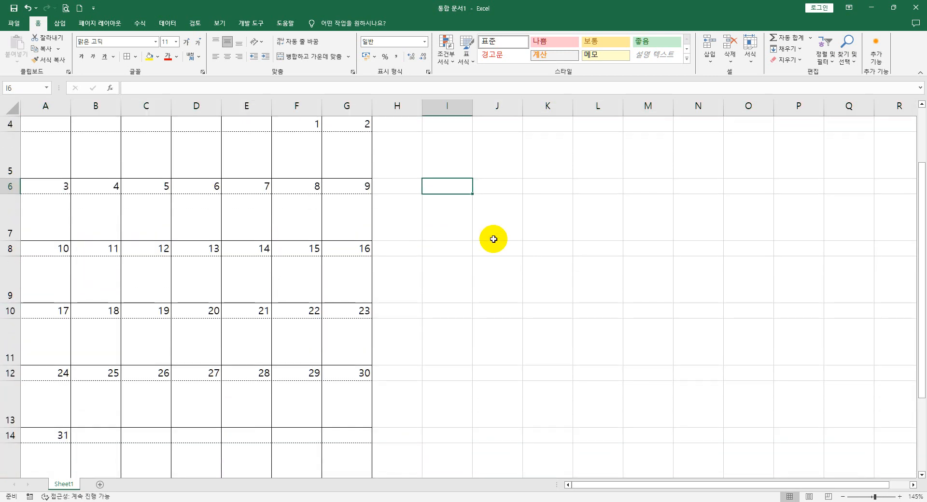
{"action": "scroll", "coordinate": [493, 239], "scroll_direction": "up", "scroll_amount": 1}
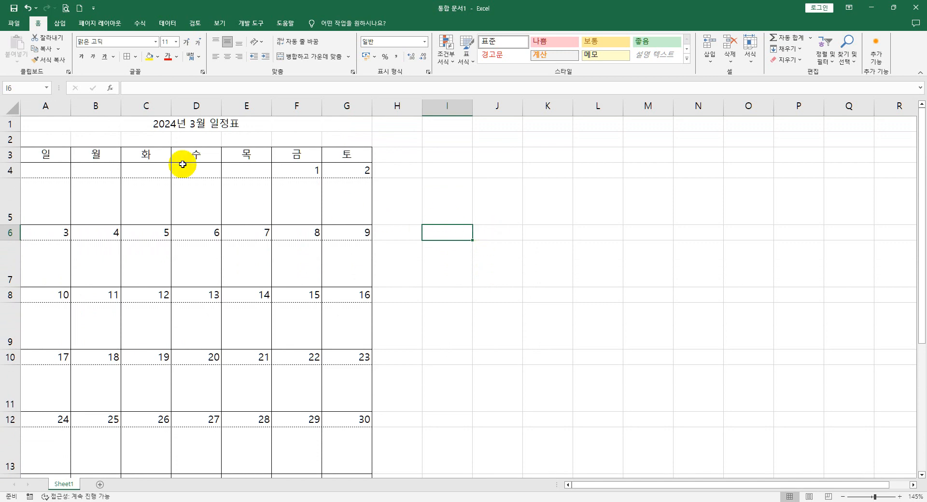
{"action": "left_click_drag", "start_coordinate": [50, 107], "coordinate": [338, 114]}
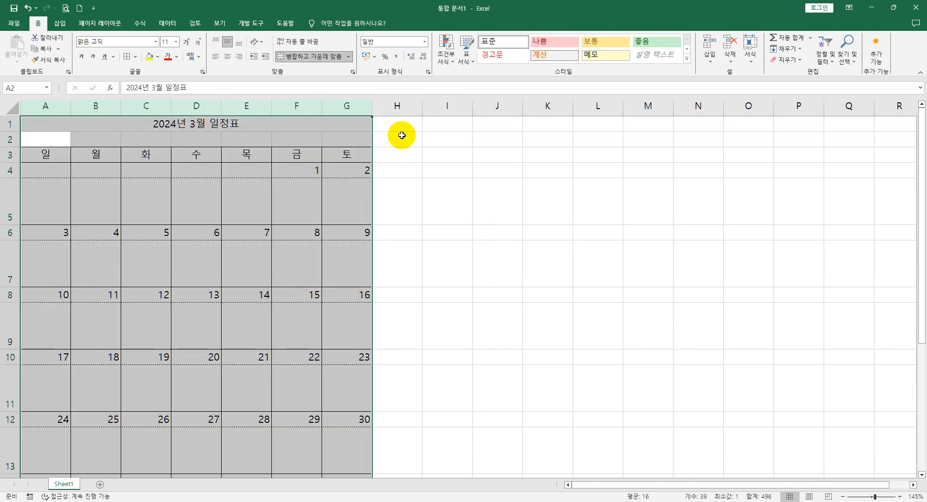
{"action": "left_click", "coordinate": [402, 135]}
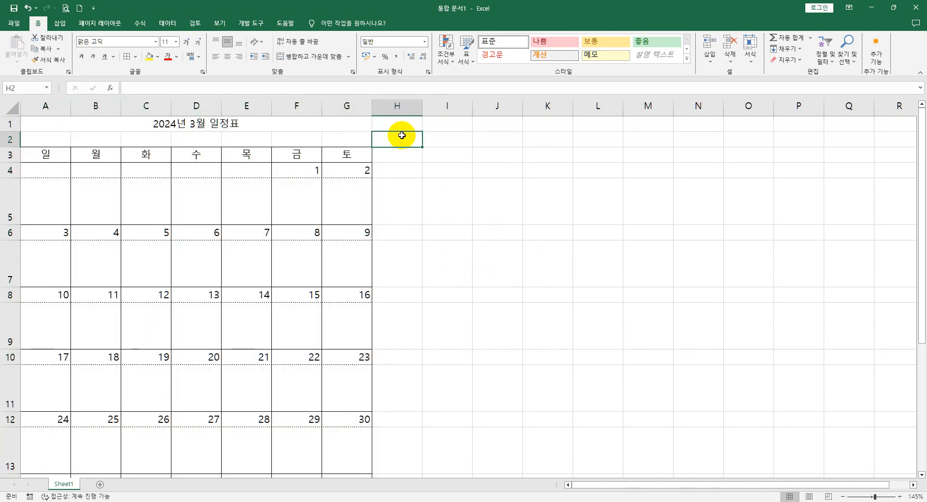
Switch the sheet to page break preview and extend the print range out to column O and down to row 23
{"action": "left_click", "coordinate": [220, 24]}
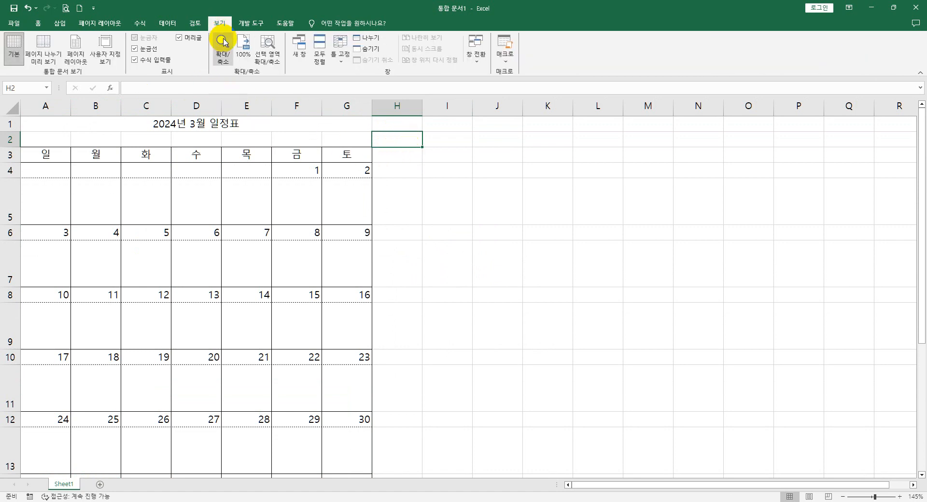
{"action": "left_click", "coordinate": [40, 50]}
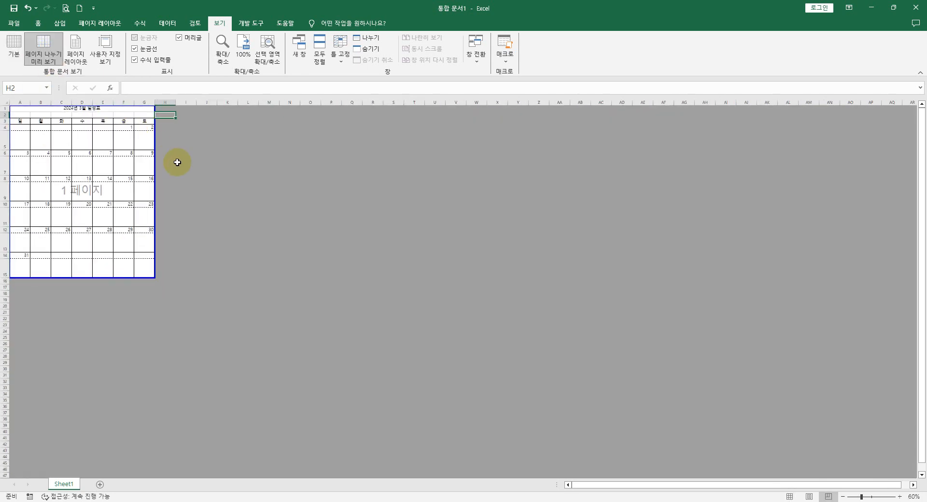
{"action": "left_click_drag", "start_coordinate": [155, 142], "coordinate": [321, 147]}
{"action": "left_click_drag", "start_coordinate": [260, 276], "coordinate": [267, 328]}
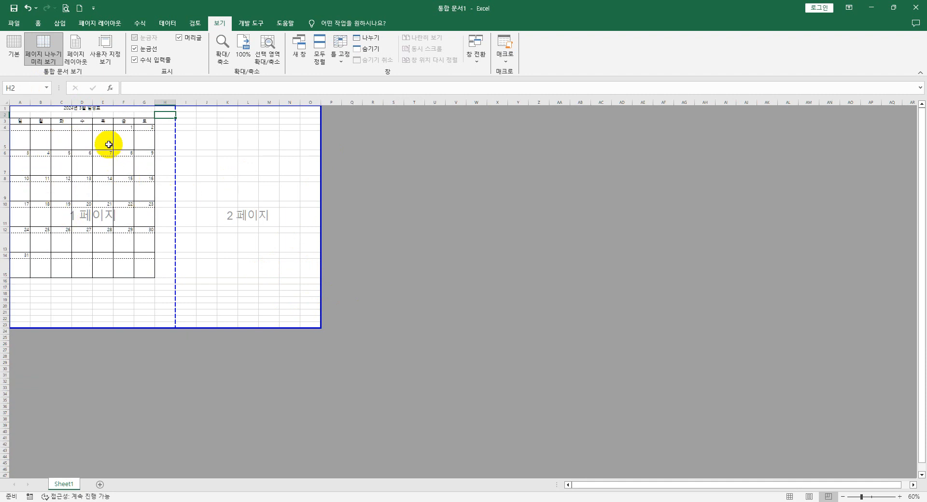
Set the page orientation to landscape
{"action": "left_click", "coordinate": [103, 23]}
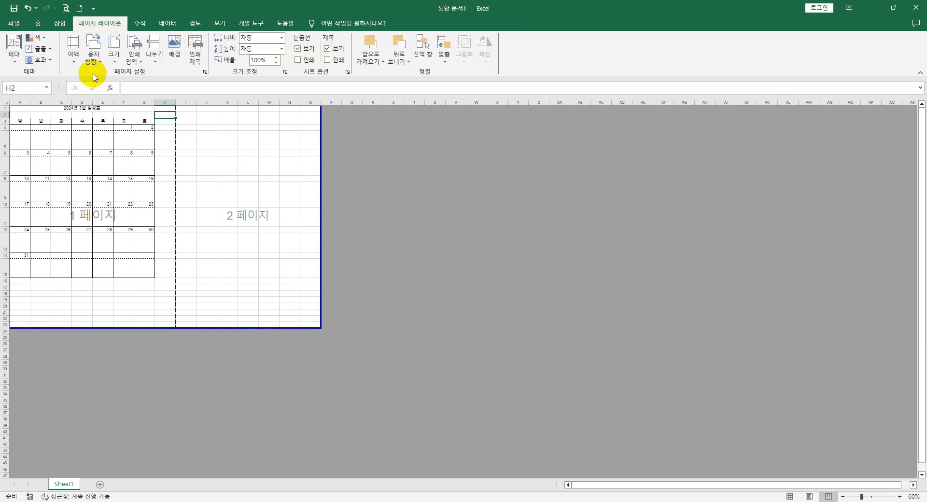
{"action": "left_click", "coordinate": [92, 58]}
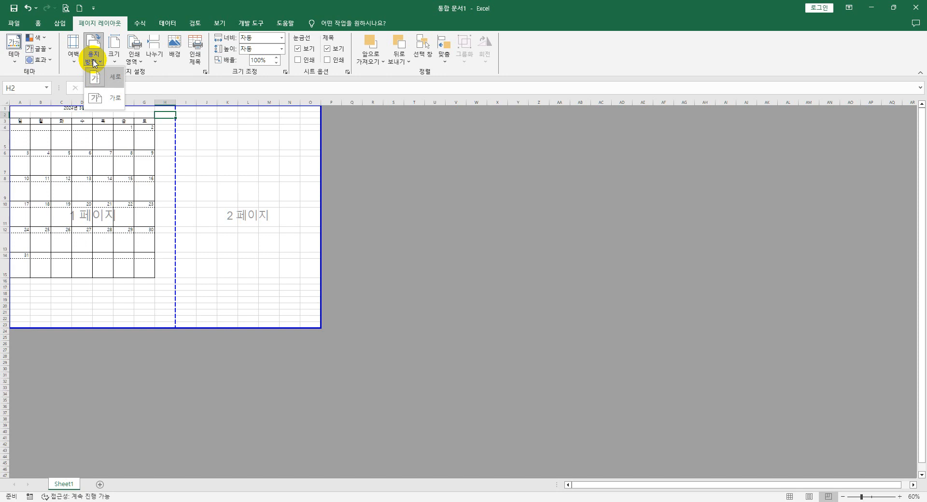
{"action": "left_click", "coordinate": [115, 99]}
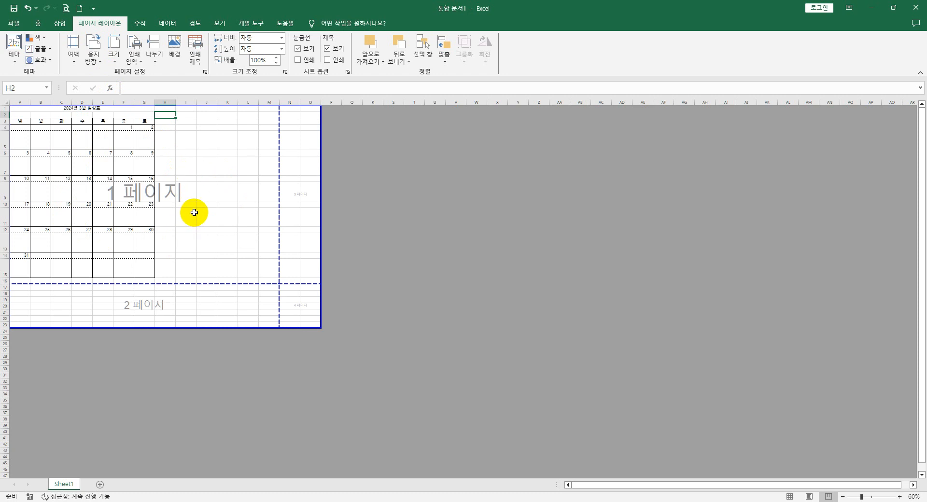
Widen columns A to G equally until the calendar spans the full width of the first page
{"action": "left_click_drag", "start_coordinate": [21, 102], "coordinate": [148, 102]}
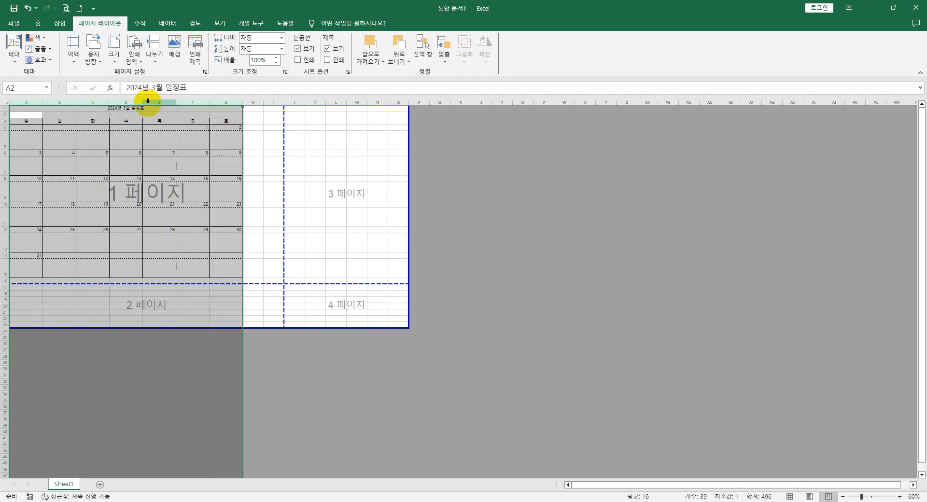
{"action": "left_click_drag", "start_coordinate": [211, 101], "coordinate": [249, 101]}
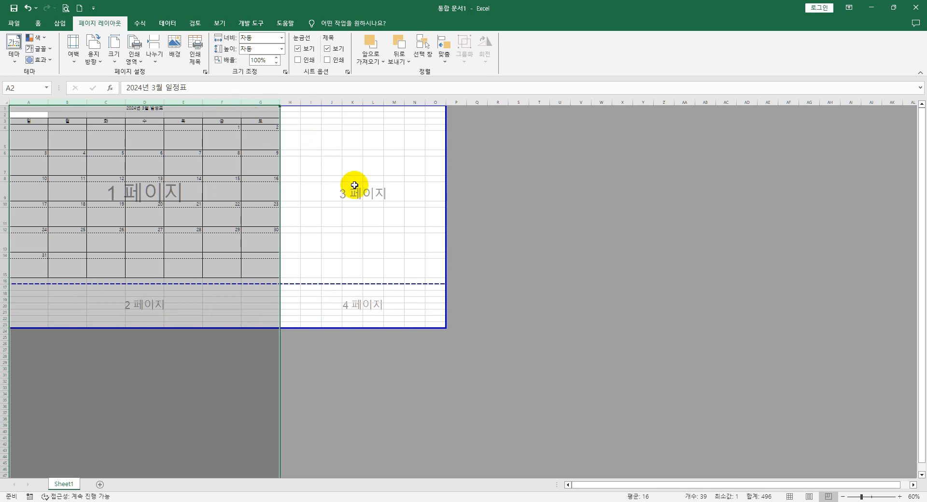
{"action": "left_click", "coordinate": [328, 166]}
Set the font size of the merged calendar title in A1 to 24
{"action": "left_click", "coordinate": [198, 112]}
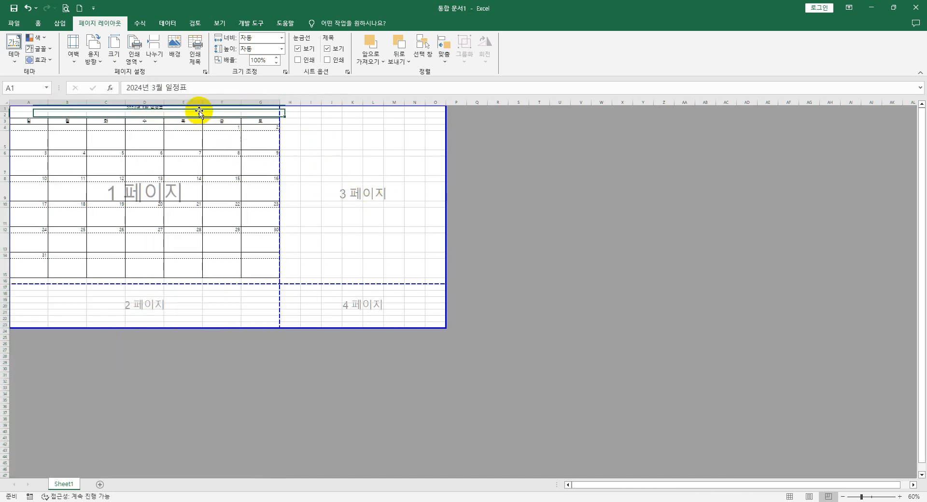
{"action": "left_click", "coordinate": [38, 28]}
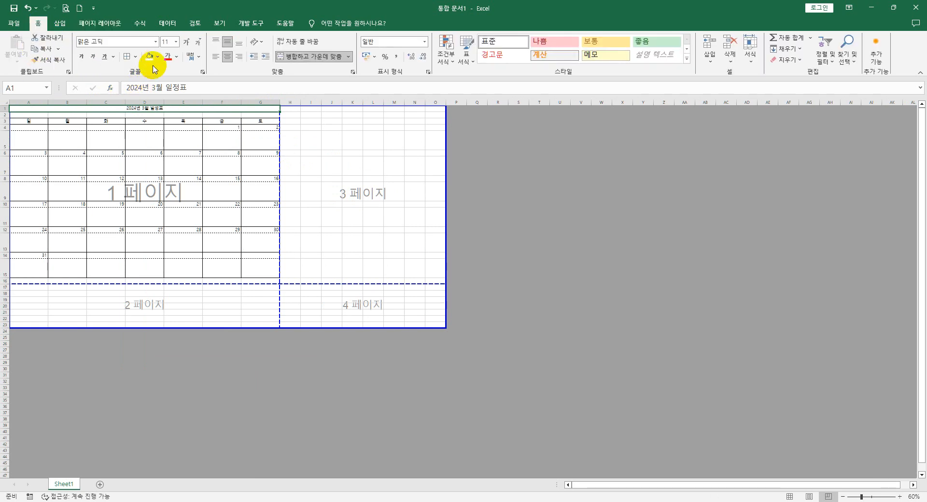
{"action": "left_click", "coordinate": [175, 42]}
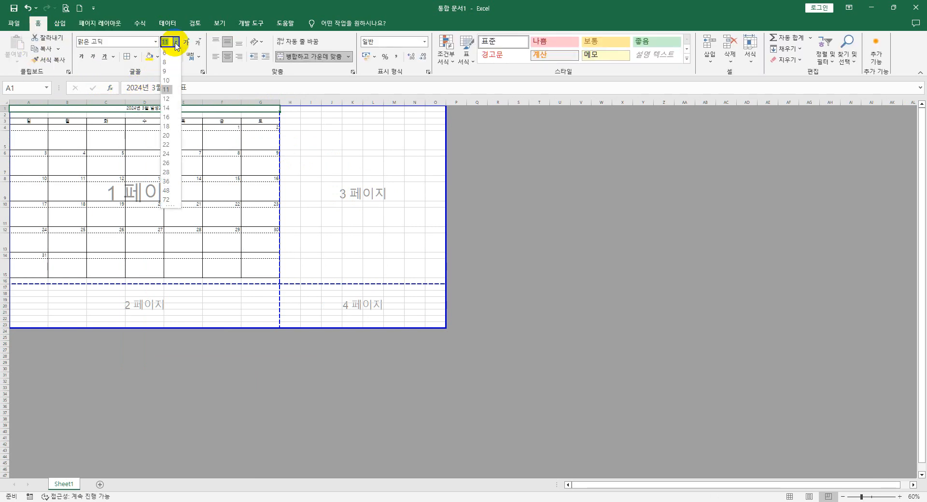
{"action": "left_click", "coordinate": [166, 153]}
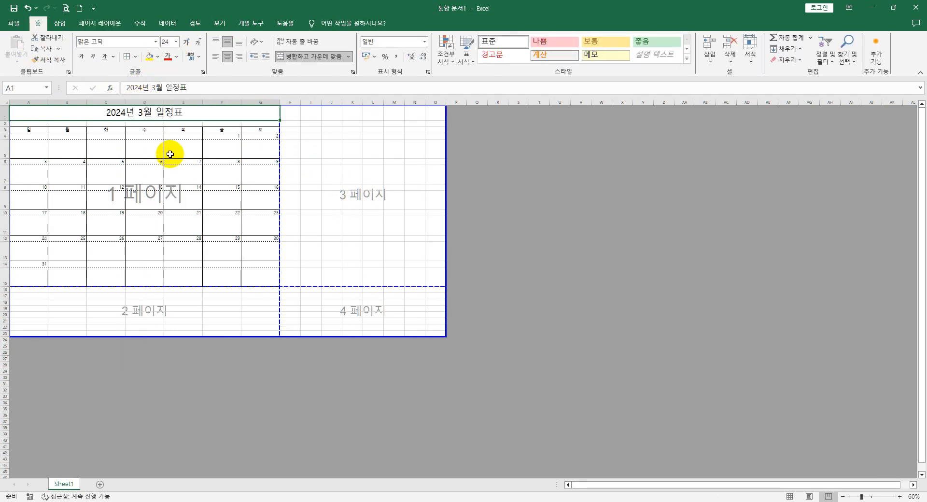
{"action": "left_click", "coordinate": [345, 155]}
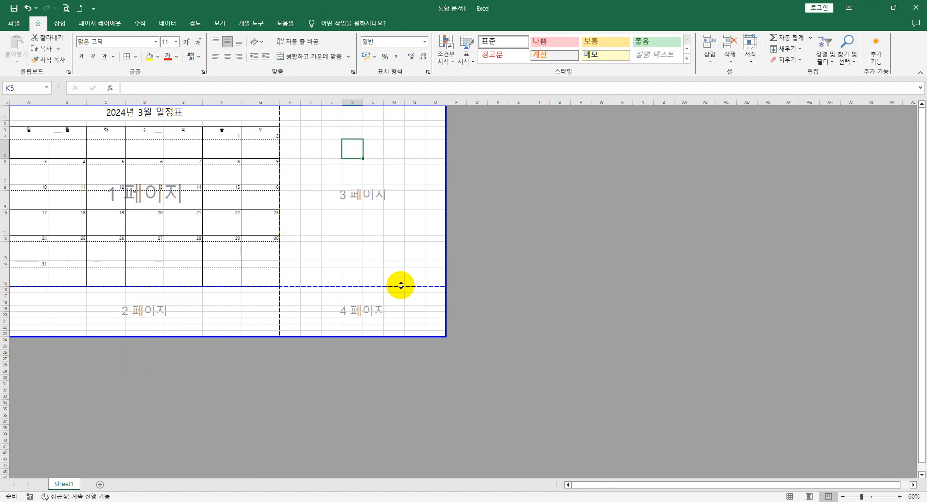
Set the calendar range A1:G15 as the print area
{"action": "left_click", "coordinate": [900, 497]}
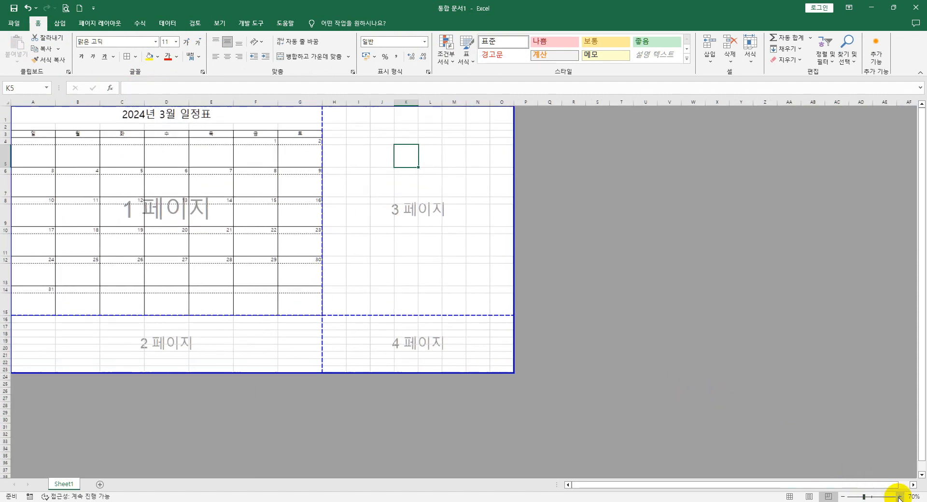
{"action": "left_click", "coordinate": [900, 497]}
{"action": "mouse_move", "coordinate": [356, 343]}
{"action": "left_mouse_down"}
{"action": "mouse_move", "coordinate": [307, 323]}
{"action": "mouse_move", "coordinate": [89, 178]}
{"action": "mouse_move", "coordinate": [39, 114]}
{"action": "left_mouse_up"}
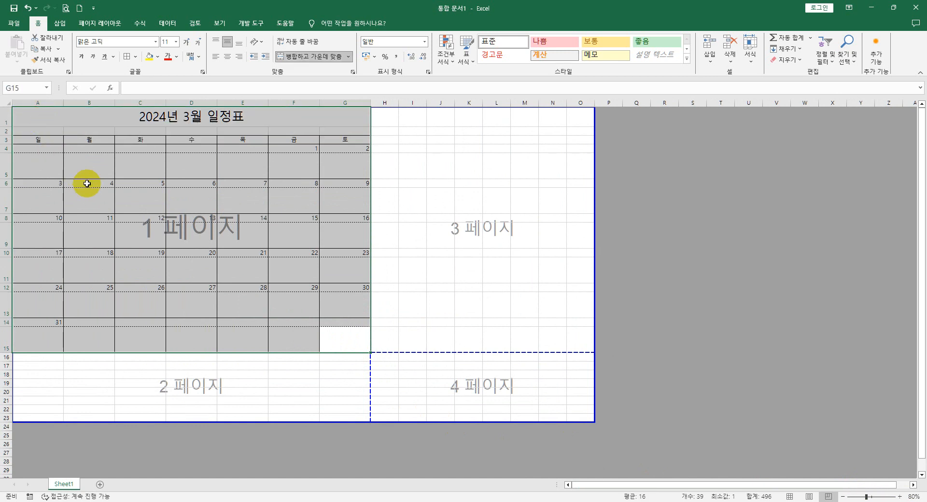
{"action": "left_click", "coordinate": [99, 25]}
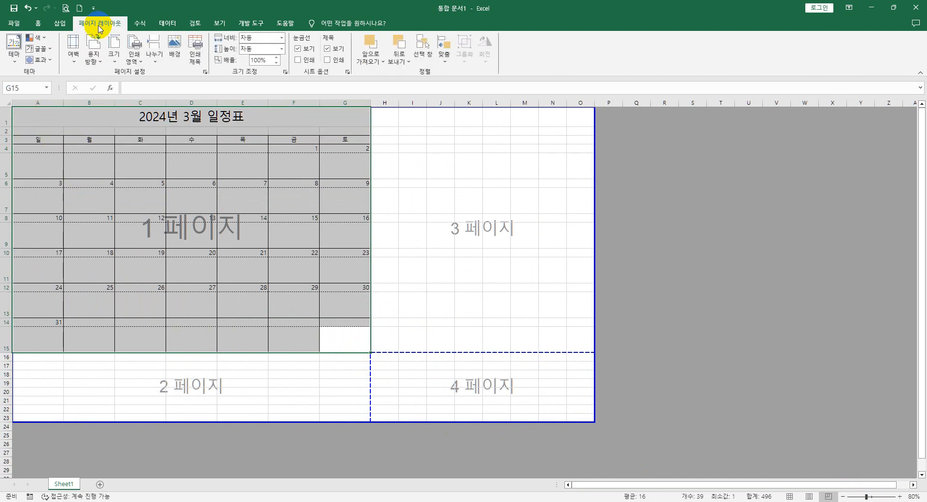
{"action": "left_click", "coordinate": [134, 57]}
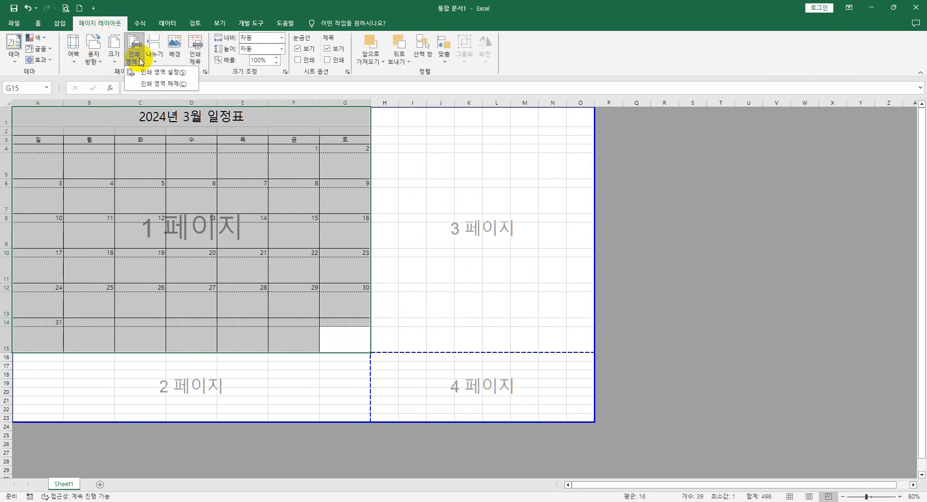
{"action": "left_click", "coordinate": [164, 73]}
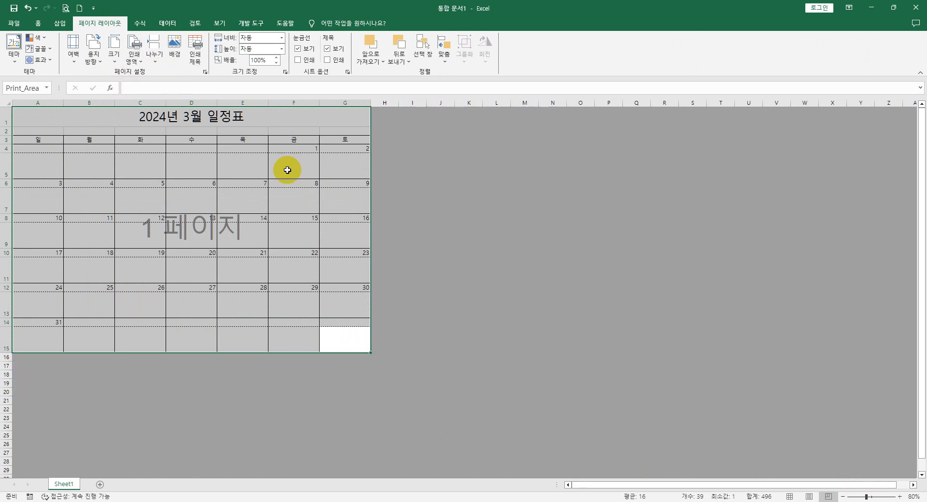
{"action": "left_click", "coordinate": [435, 156]}
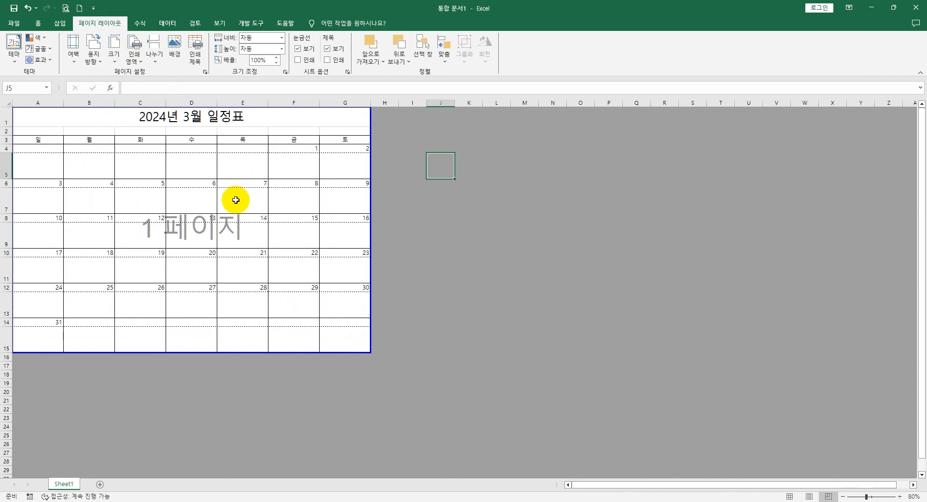
Open the print preview and center the calendar horizontally on the page in the page setup margins
{"action": "left_click", "coordinate": [63, 9]}
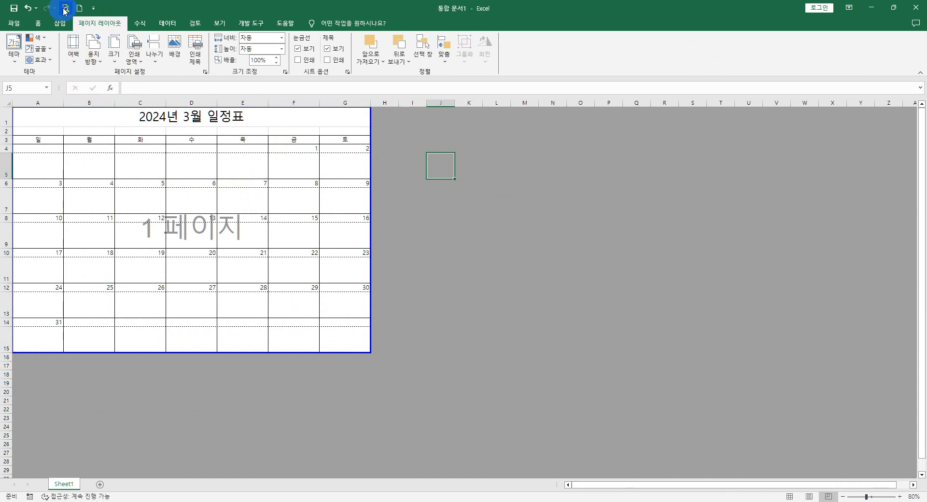
{"action": "left_click", "coordinate": [64, 10]}
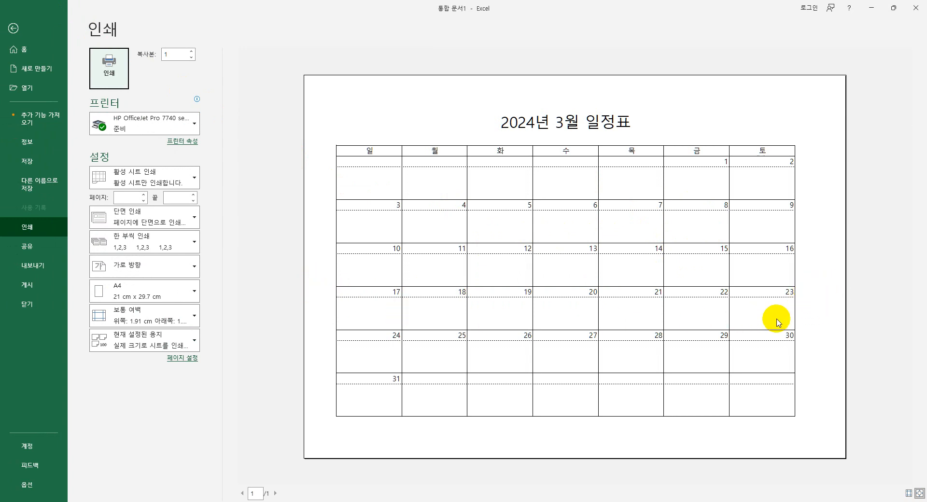
{"action": "left_click", "coordinate": [183, 360]}
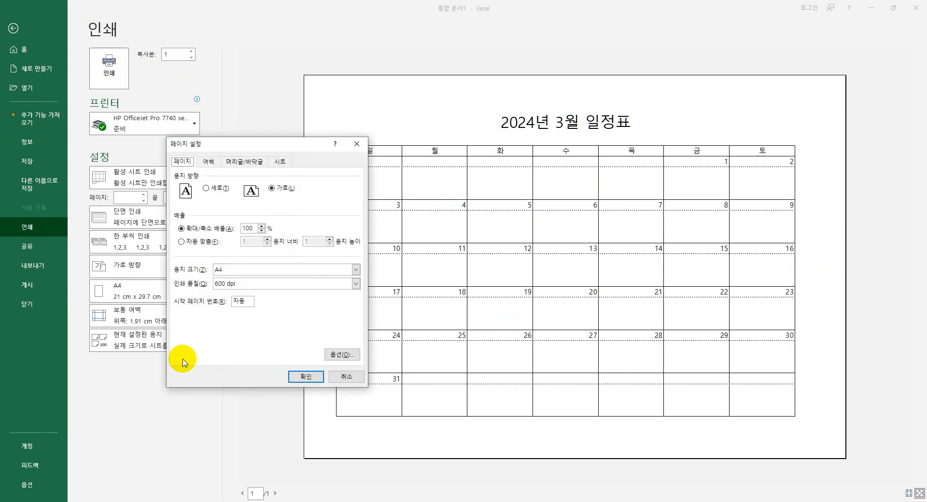
{"action": "left_click", "coordinate": [209, 163]}
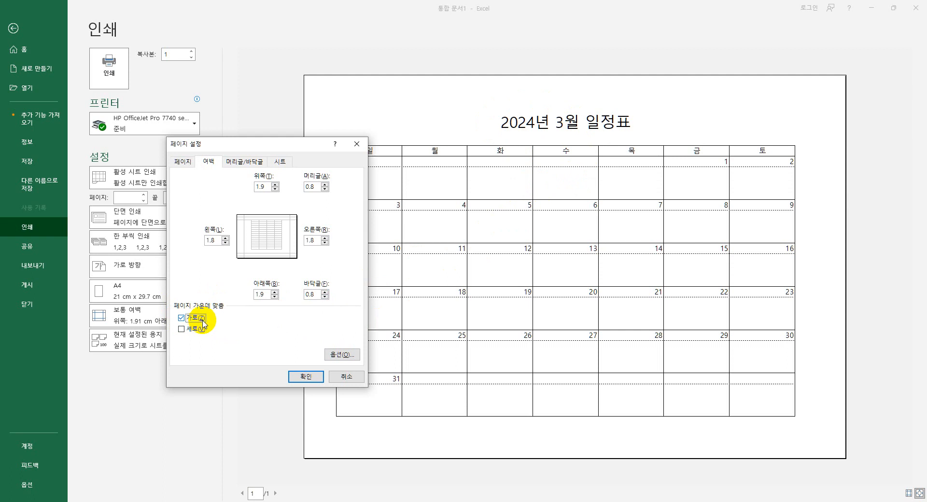
{"action": "left_click", "coordinate": [305, 376]}
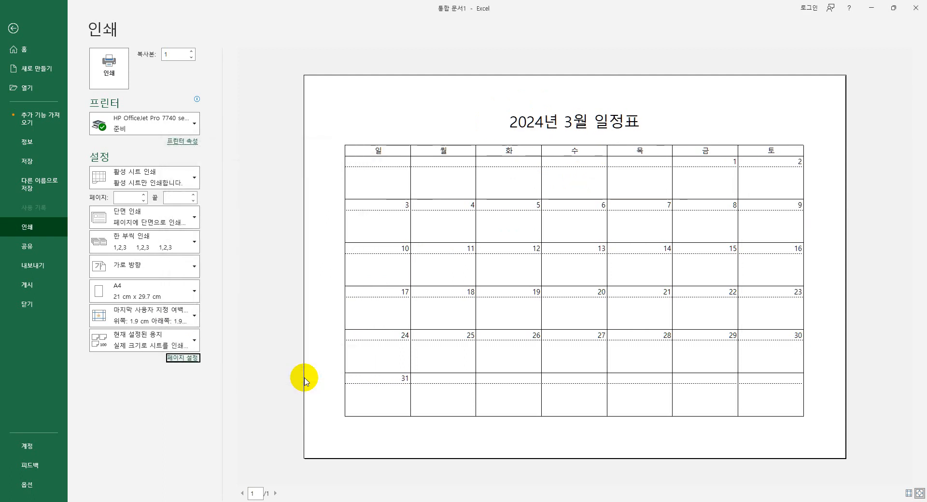